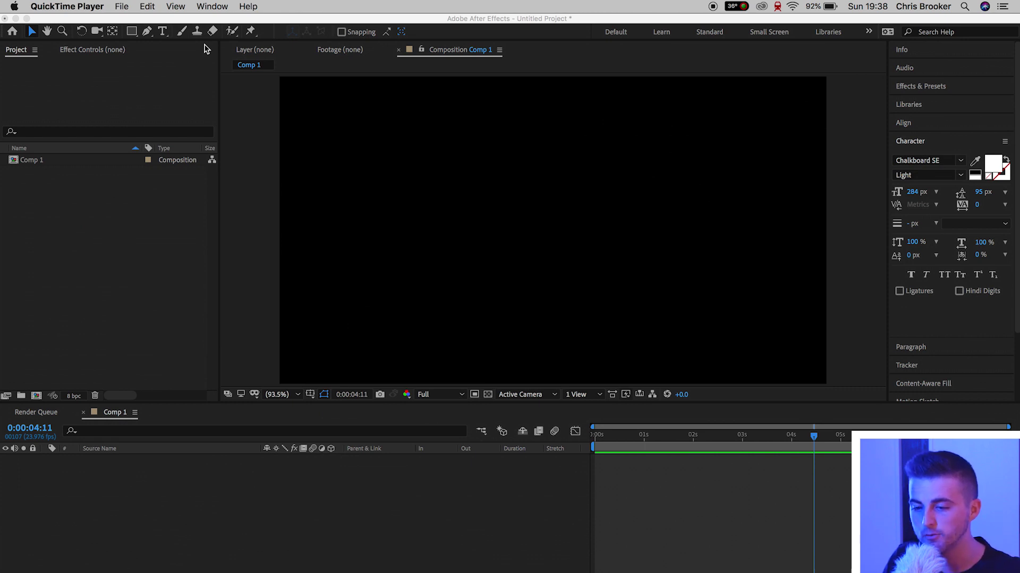
# Create a new text layer in Comp 1 reading '0'.
pyautogui.click(165, 35)
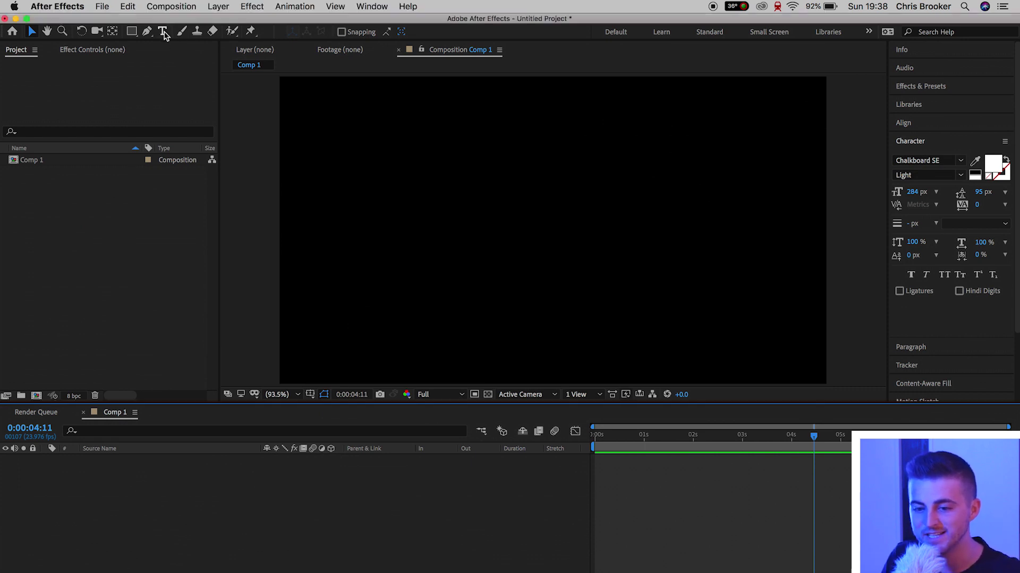
pyautogui.click(163, 31)
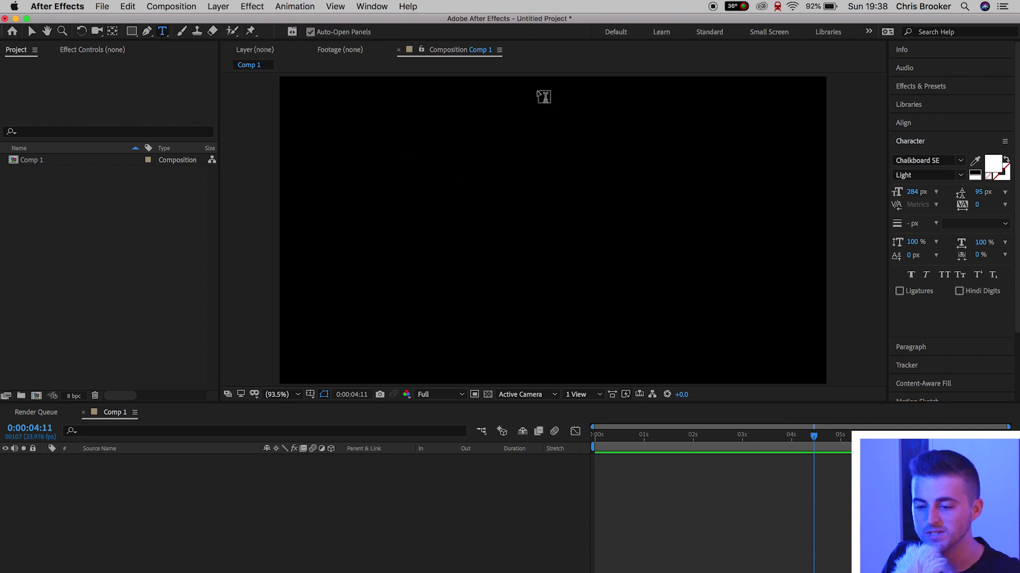
pyautogui.click(450, 213)
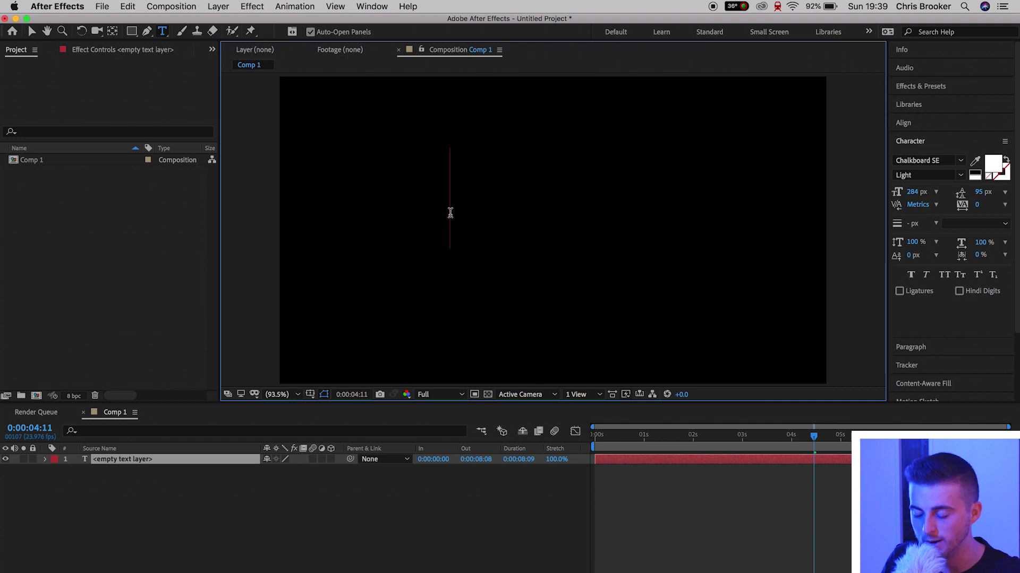
pyautogui.write('0')
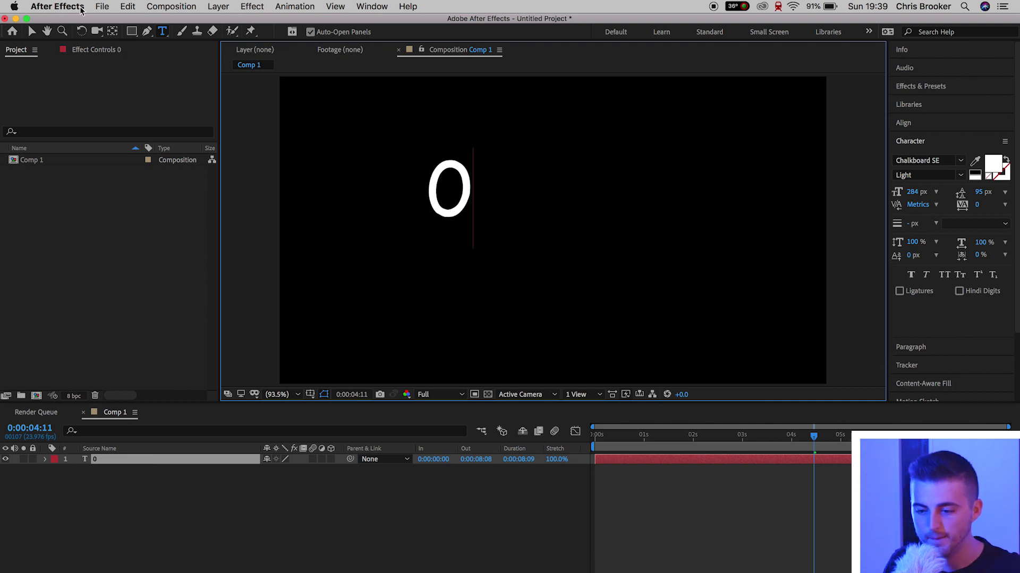
pyautogui.click(31, 31)
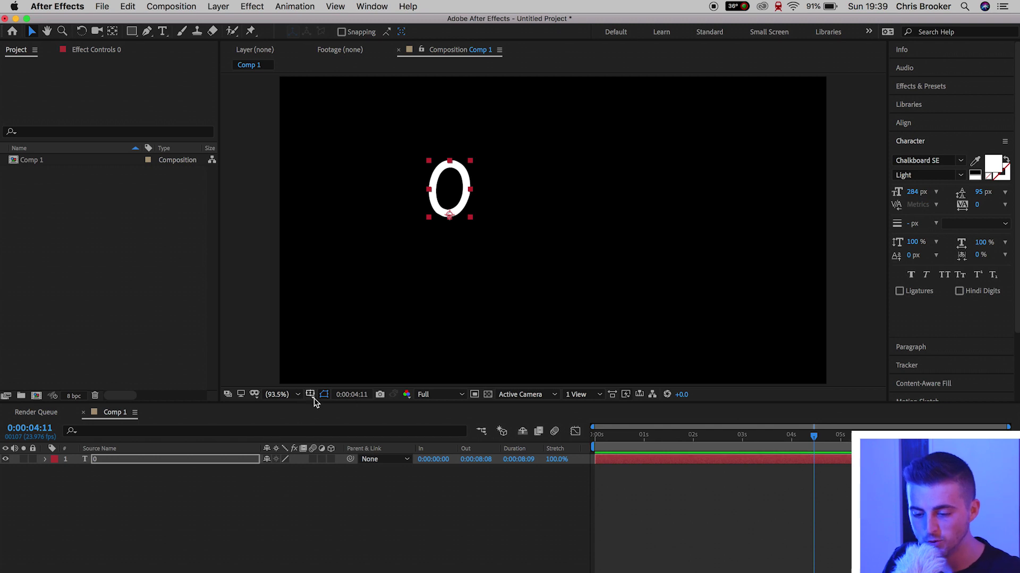
# Overlay a proportional grid and move the 0 text to the composition centre.
pyautogui.click(312, 396)
pyautogui.click(333, 419)
pyautogui.moveTo(460, 198); pyautogui.dragTo(564, 238)
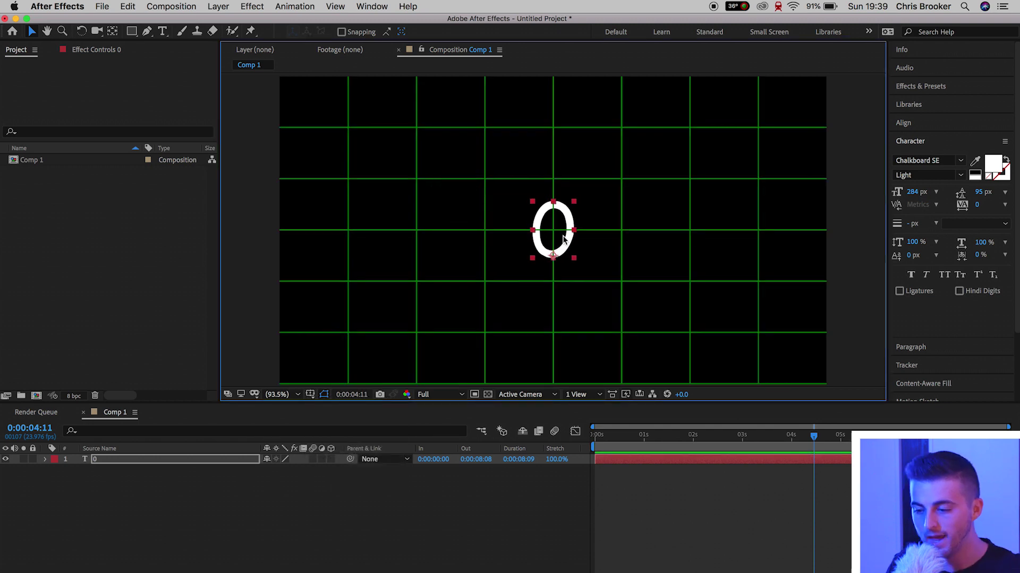
# Apply Slider Control to the 0 text layer, test-scrub it, then undo back to 0.00.
pyautogui.click(919, 84)
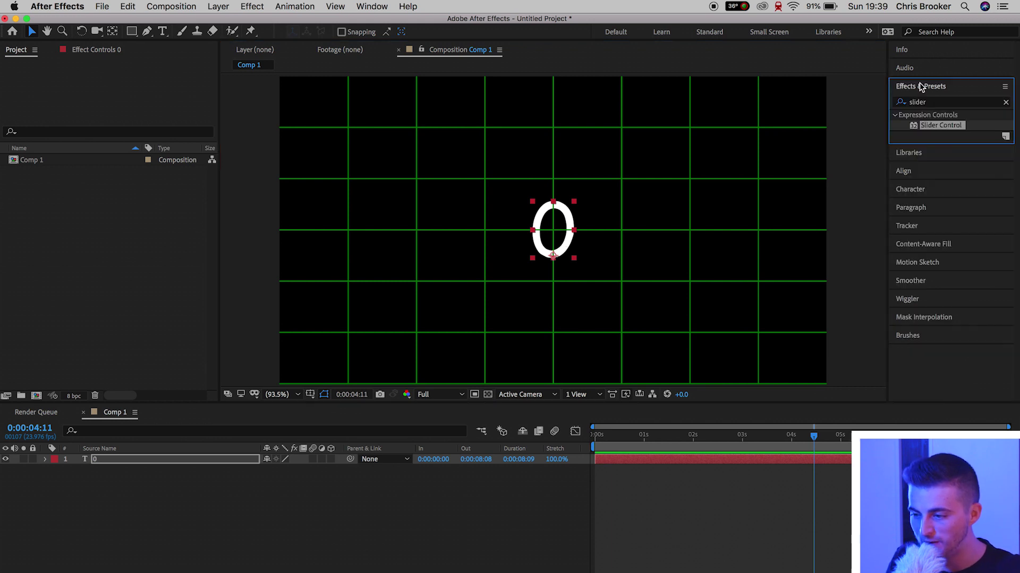
pyautogui.click(952, 102)
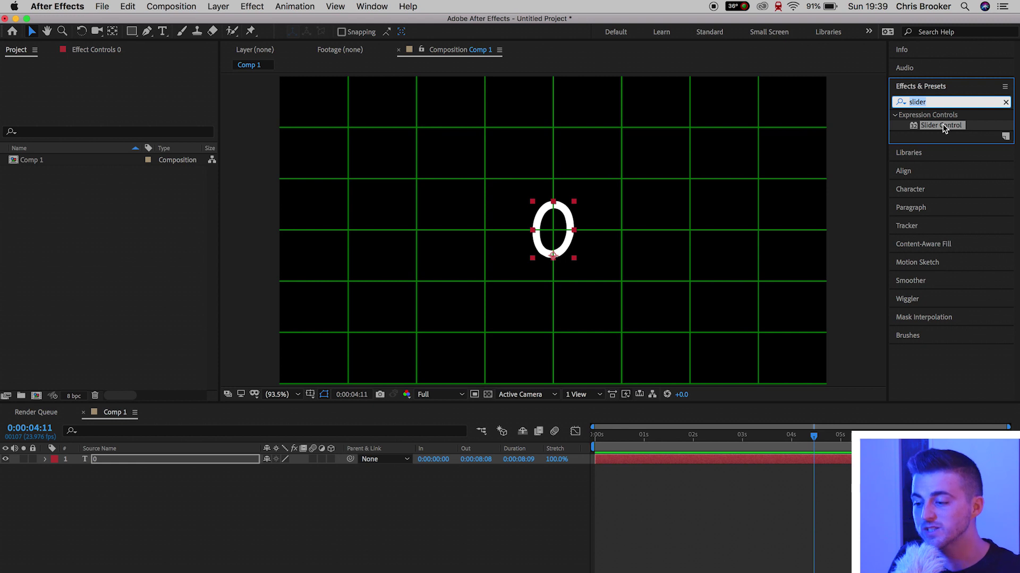
pyautogui.moveTo(943, 128); pyautogui.dragTo(557, 234)
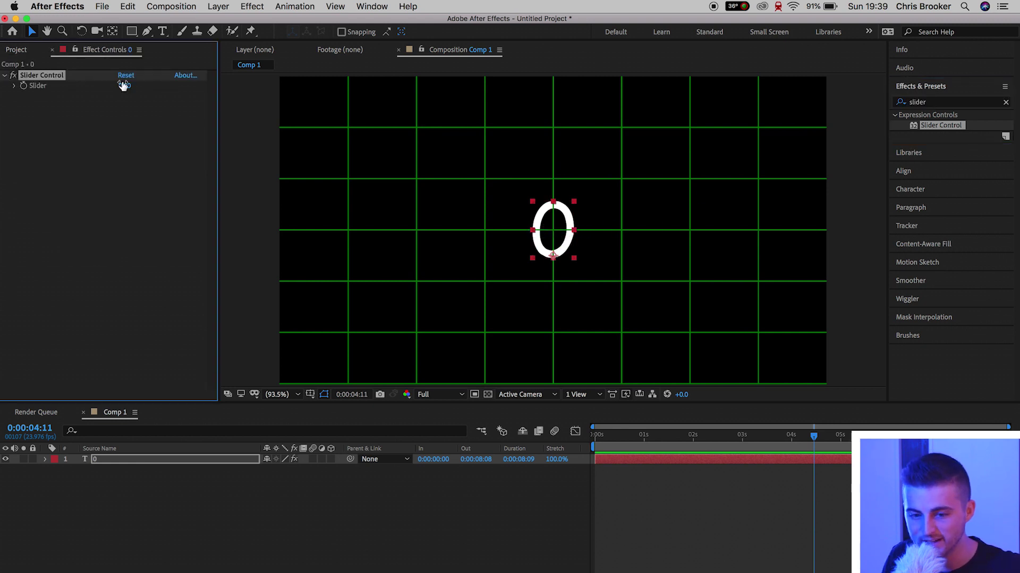
pyautogui.moveTo(128, 85); pyautogui.dragTo(281, 92)
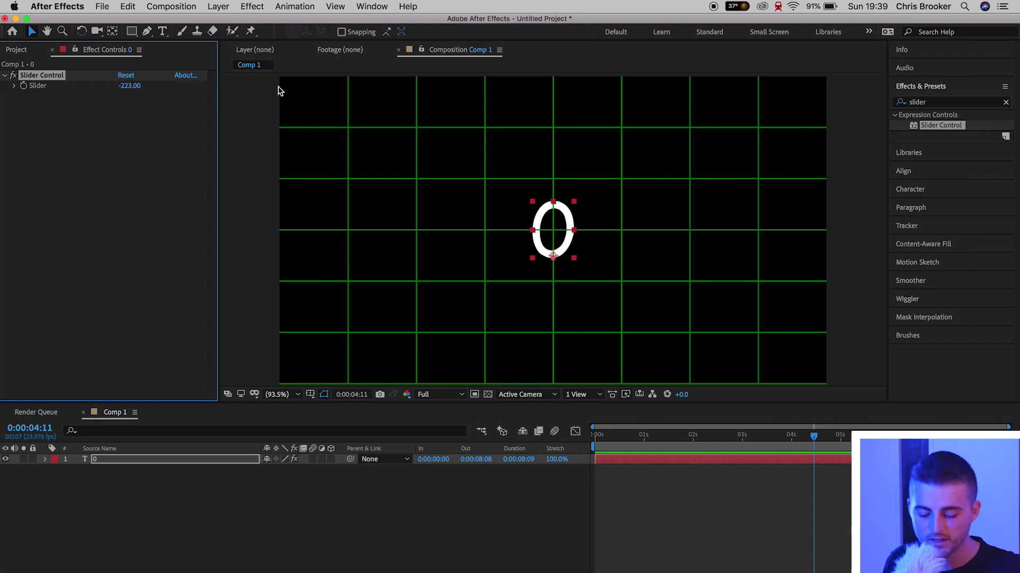
pyautogui.press('super+z')
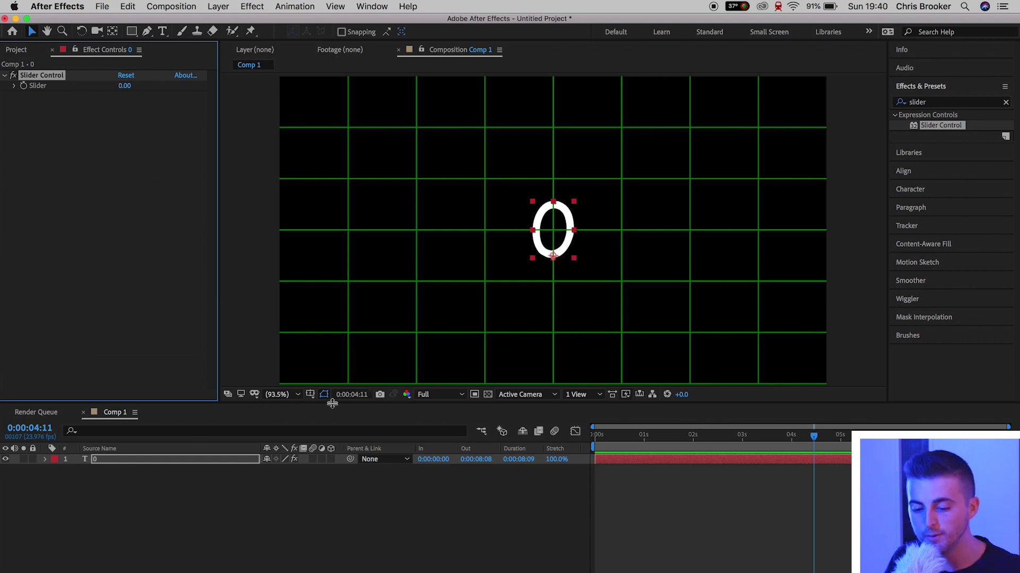
# Enlarge the timeline and reveal the layer's Source Text and Slider properties.
pyautogui.moveTo(325, 403); pyautogui.dragTo(332, 338)
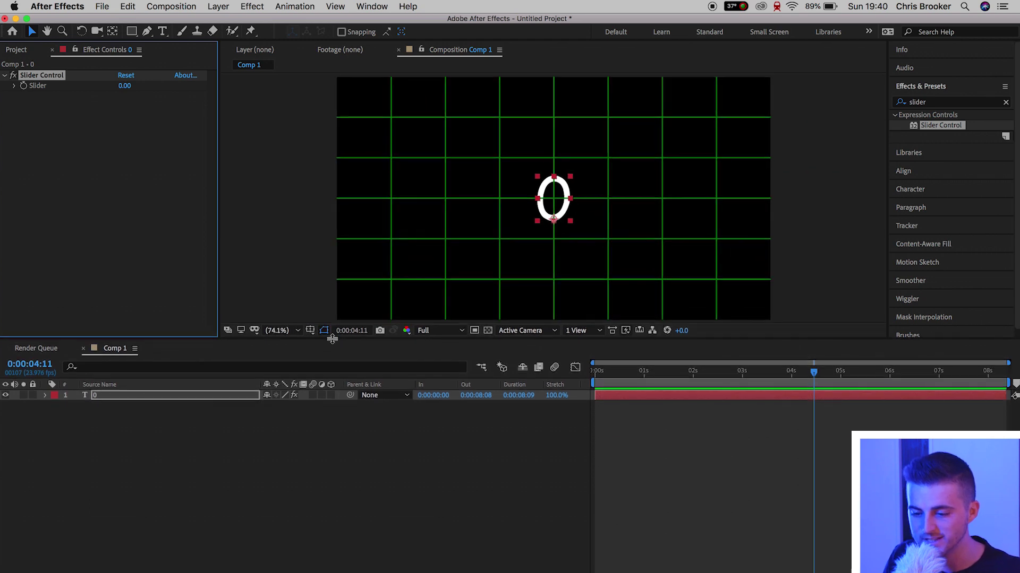
pyautogui.click(45, 396)
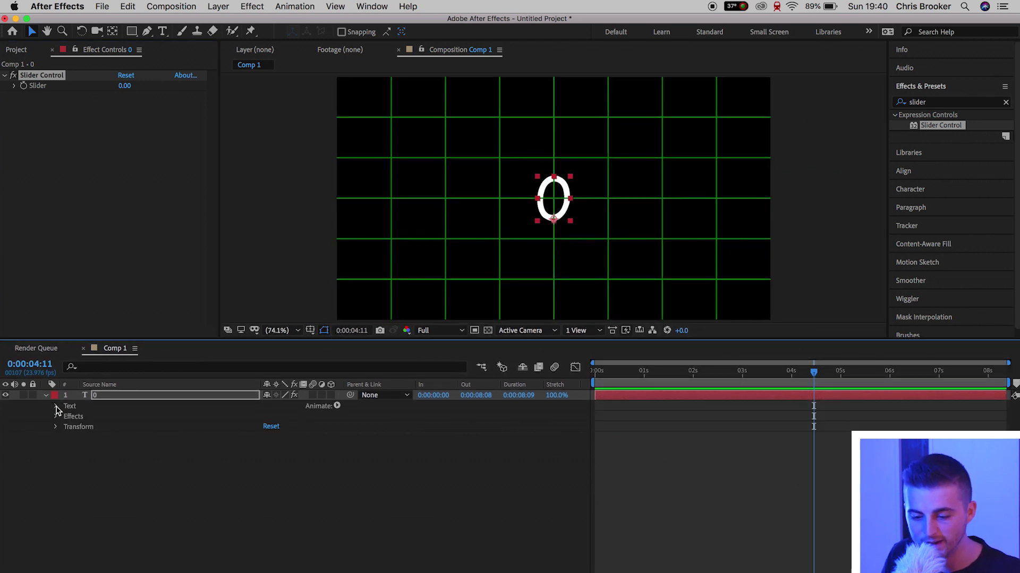
pyautogui.click(57, 407)
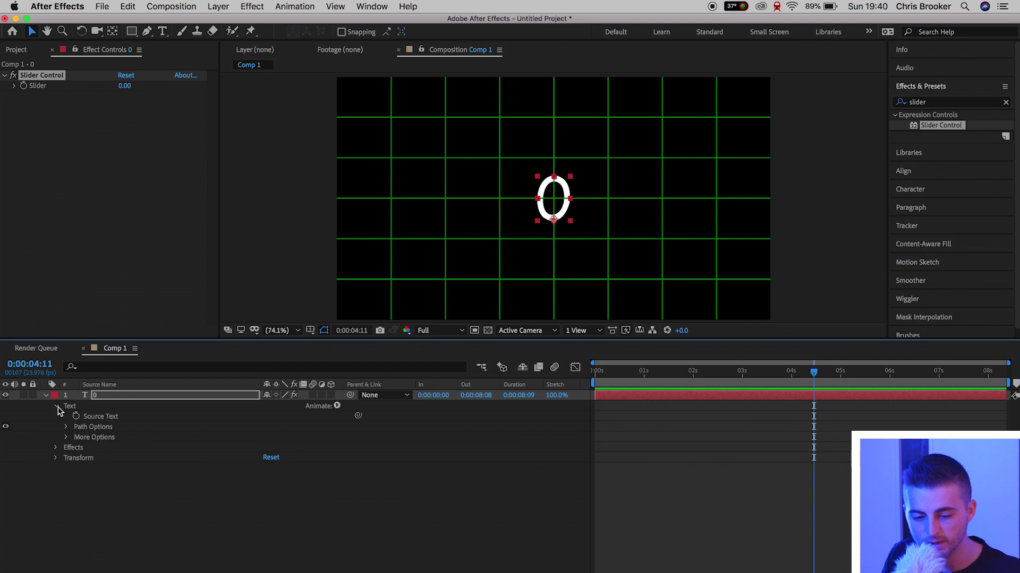
pyautogui.click(56, 449)
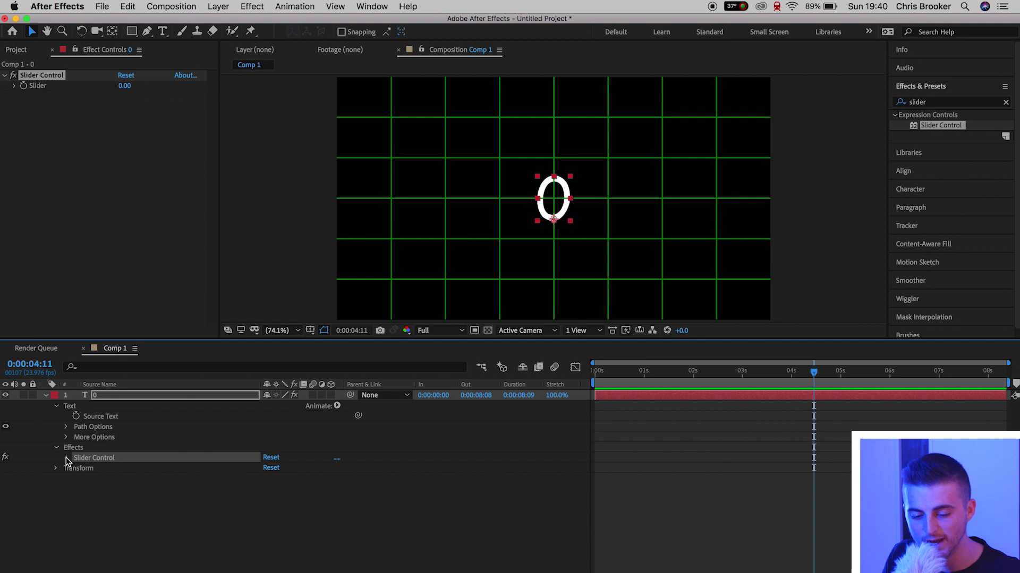
pyautogui.click(66, 459)
# Pick-whip Source Text to the Slider, then scrub the Slider to -5 to test.
pyautogui.click(99, 417)
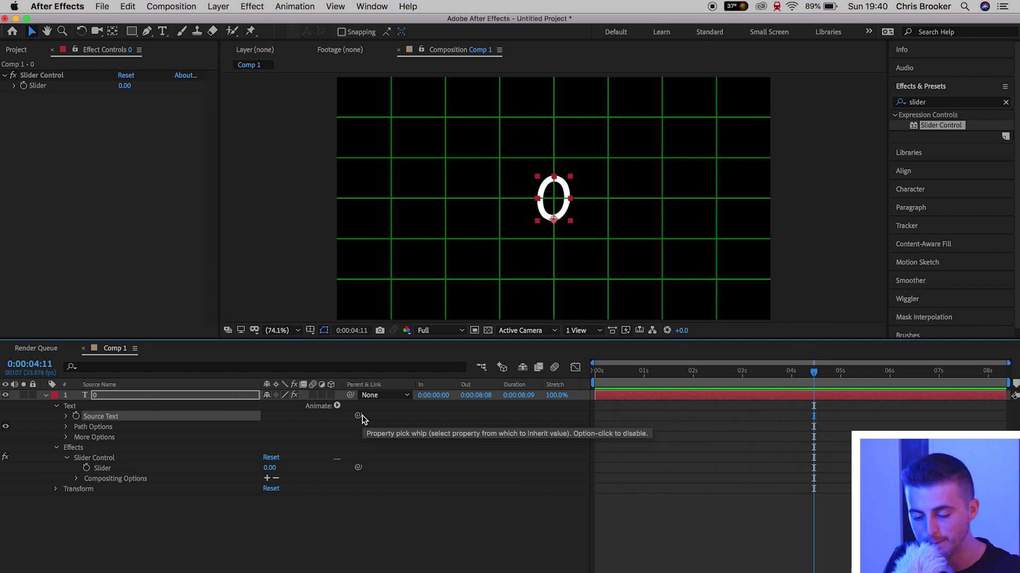
pyautogui.moveTo(359, 417); pyautogui.dragTo(120, 470)
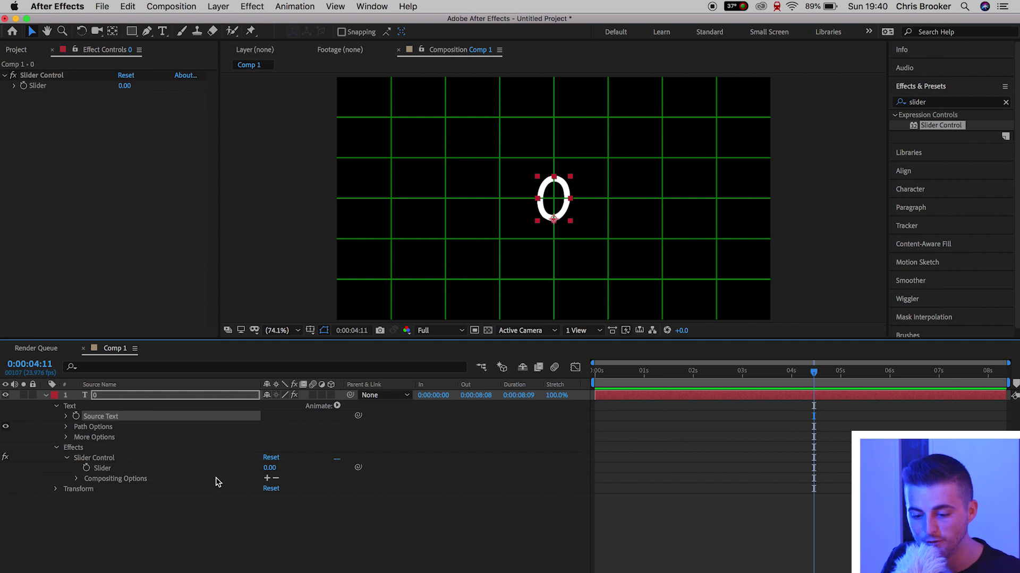
pyautogui.moveTo(272, 472)
pyautogui.mouseDown()
pyautogui.moveTo(316, 472)
pyautogui.moveTo(275, 474)
pyautogui.mouseUp()
# Keyframe the Slider at 0 at 0 seconds and a higher value at 4 seconds.
pyautogui.press('Home')
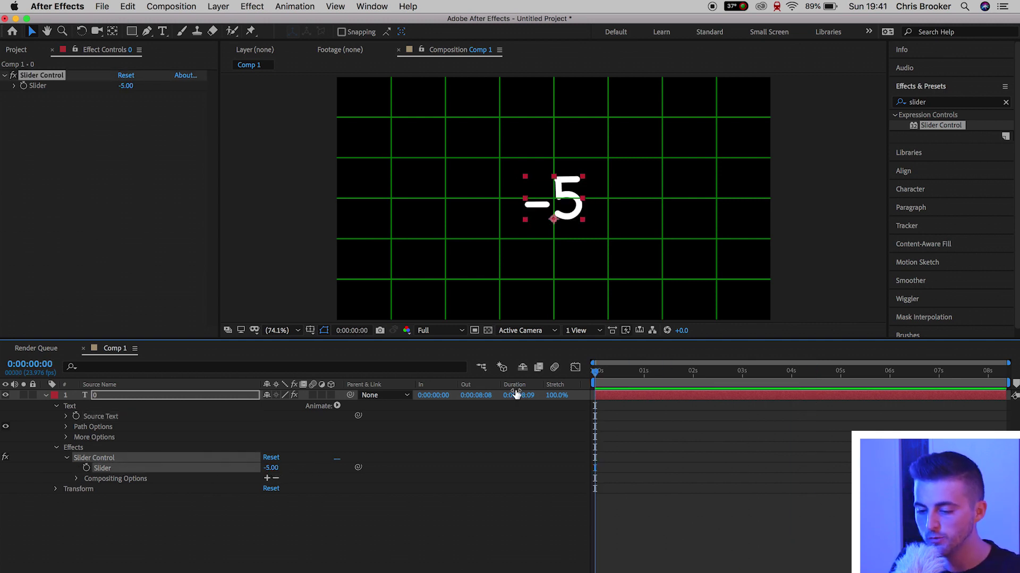
pyautogui.click(272, 470)
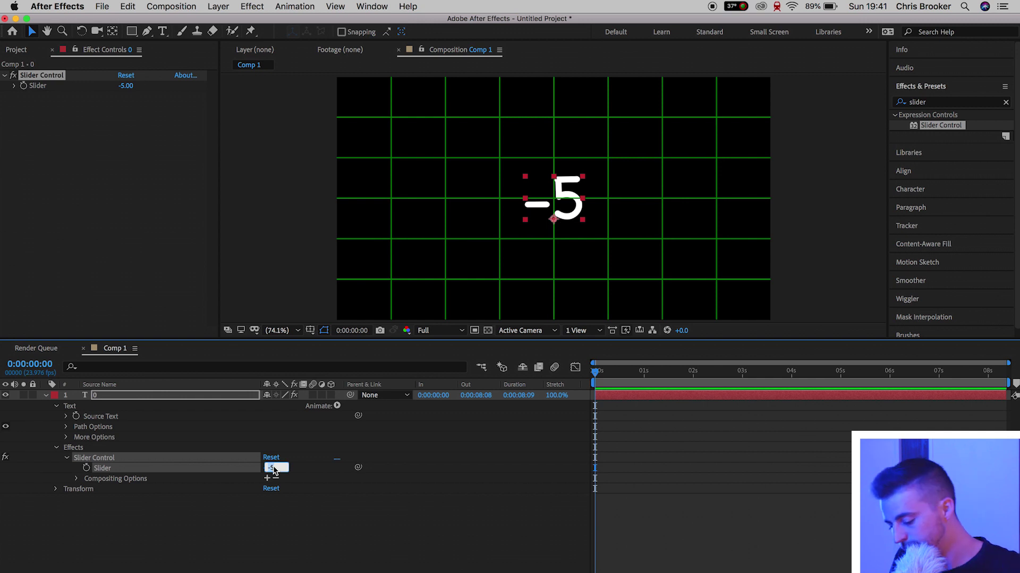
pyautogui.write('0')
pyautogui.press('Return')
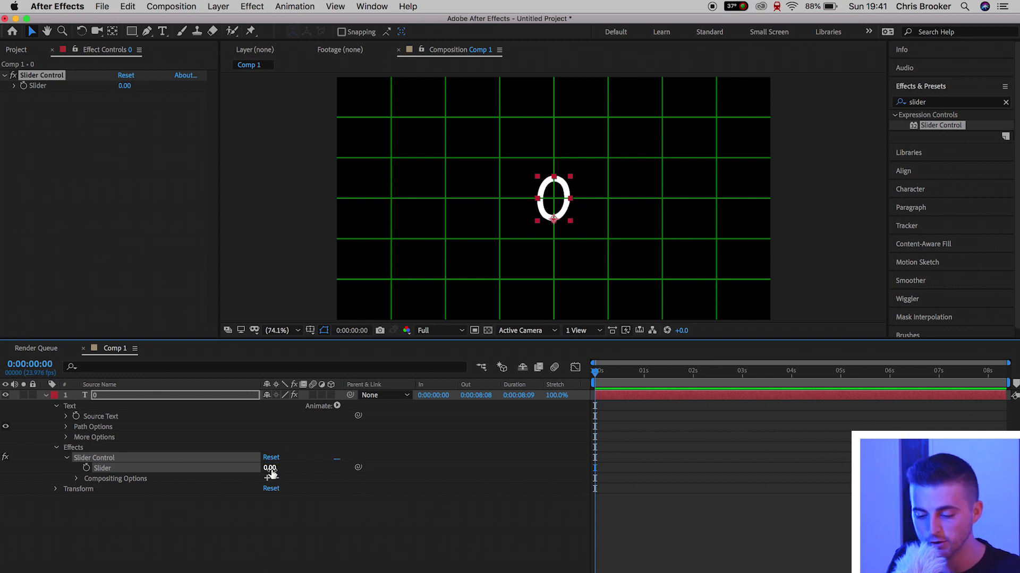
pyautogui.click(86, 468)
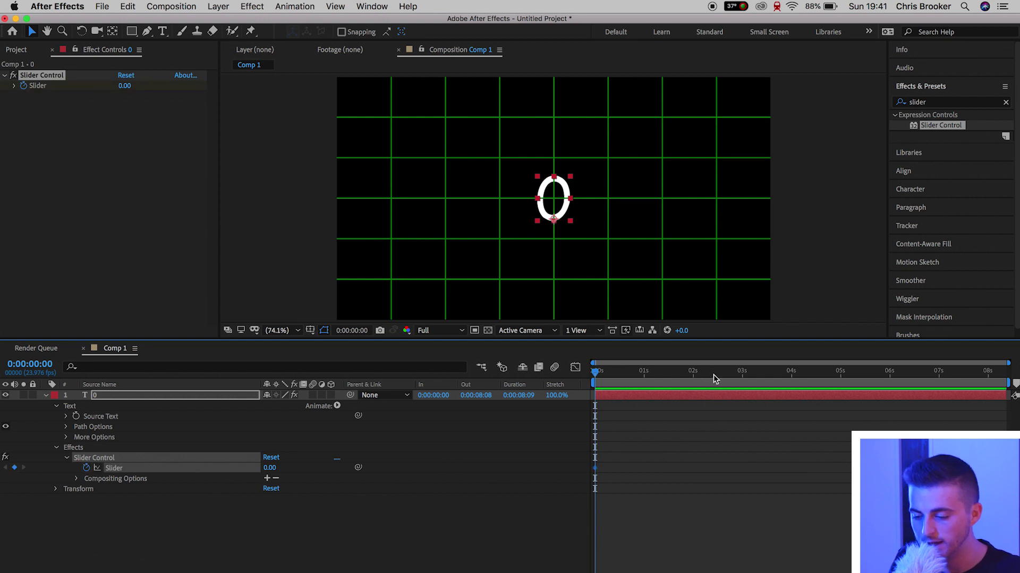
pyautogui.click(791, 377)
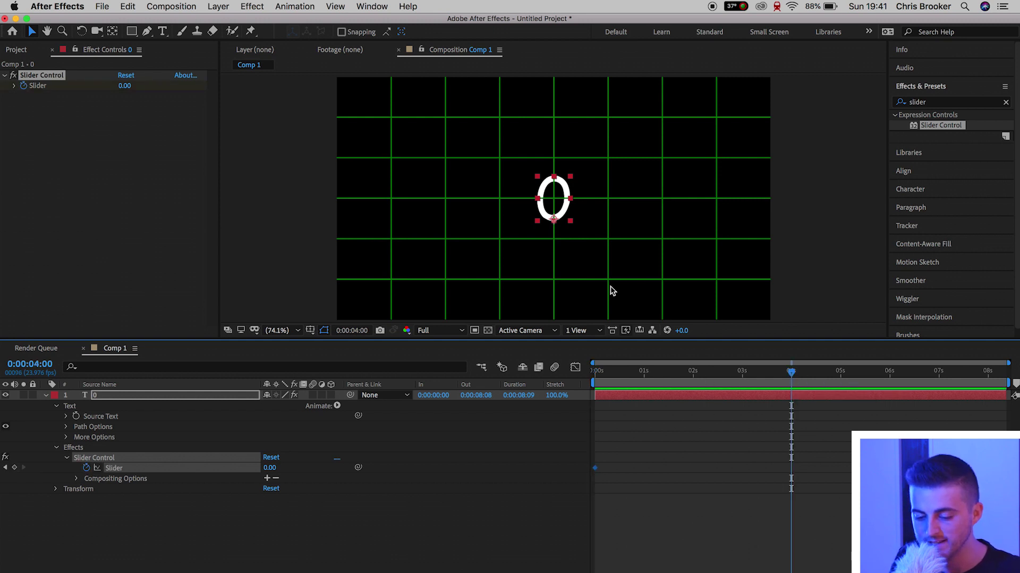
pyautogui.moveTo(265, 468); pyautogui.dragTo(291, 467)
pyautogui.press('Home')
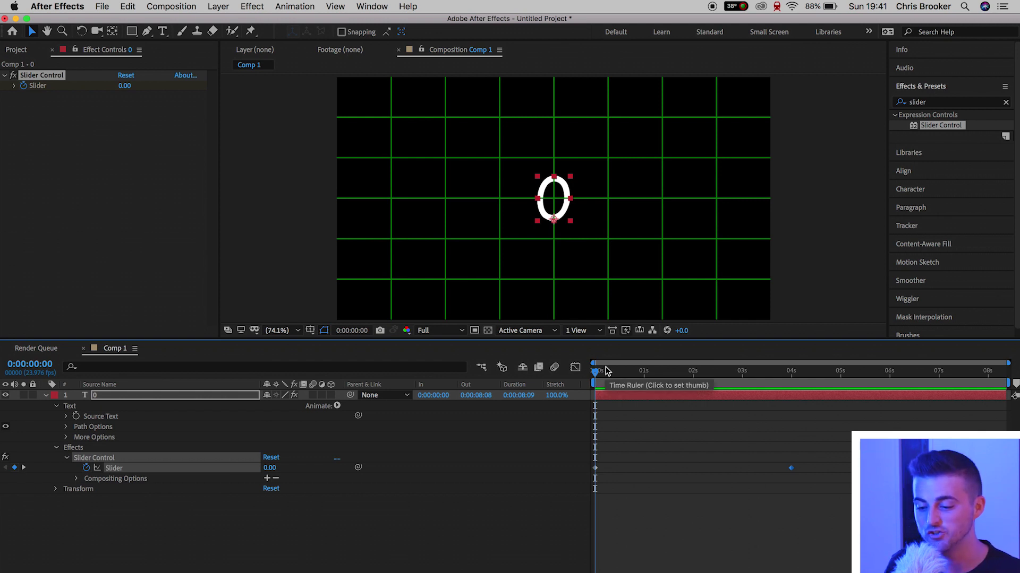
# Step frame by frame through the first second, seeing decimal values like 3.125.
pyautogui.moveTo(606, 370); pyautogui.dragTo(614, 370)
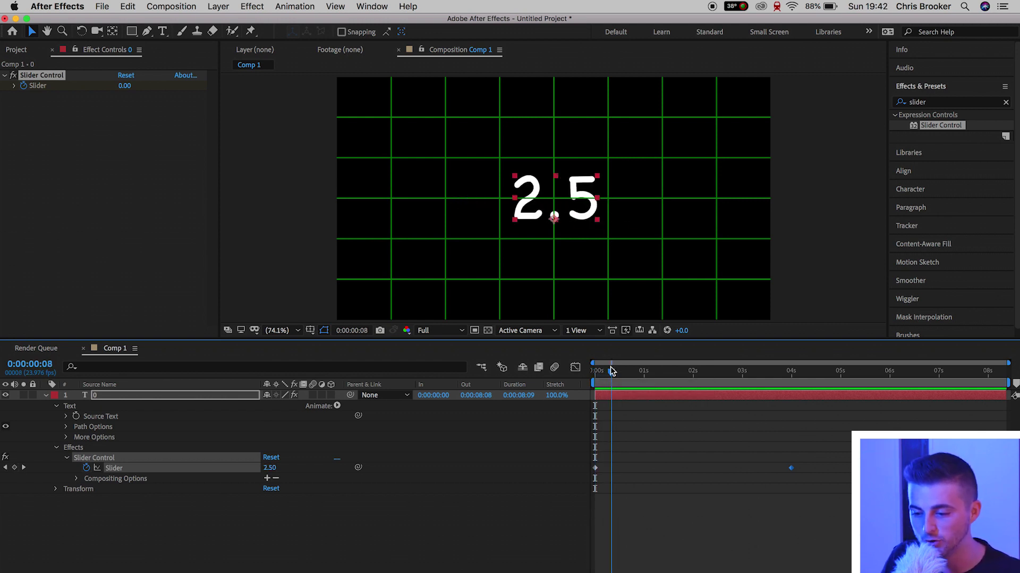
pyautogui.click(612, 372)
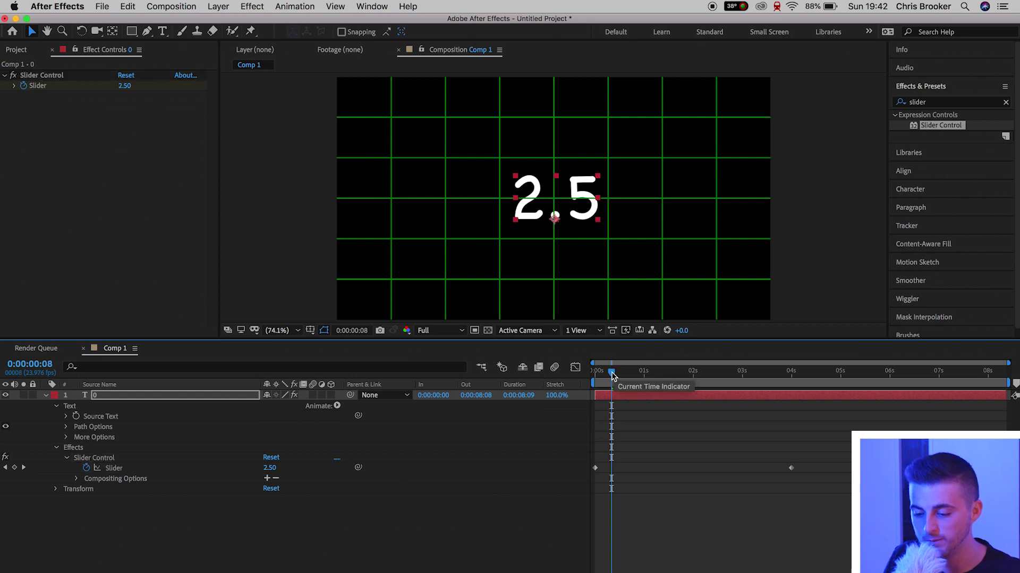
pyautogui.moveTo(612, 374); pyautogui.dragTo(613, 377)
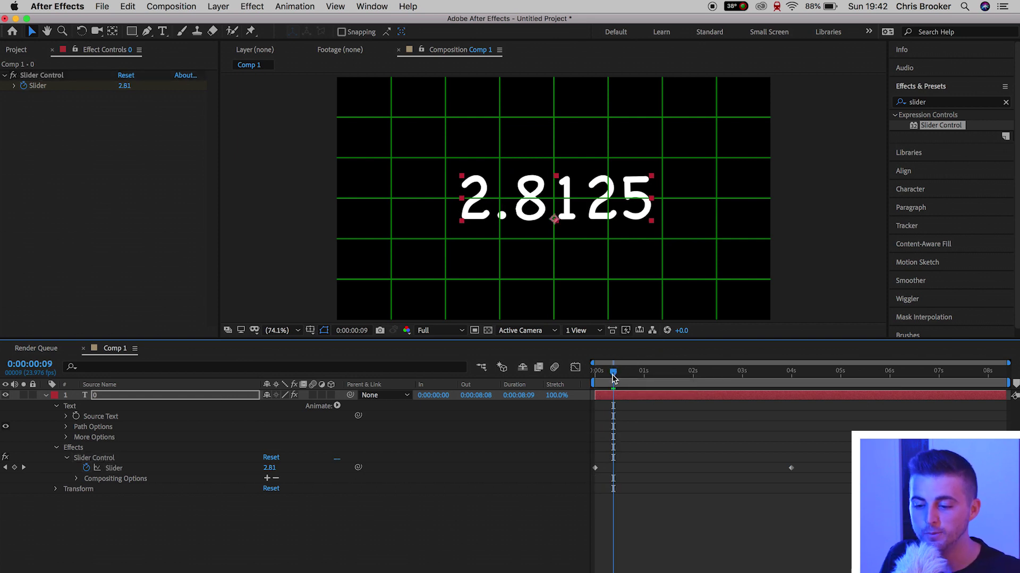
pyautogui.moveTo(614, 377); pyautogui.dragTo(616, 377)
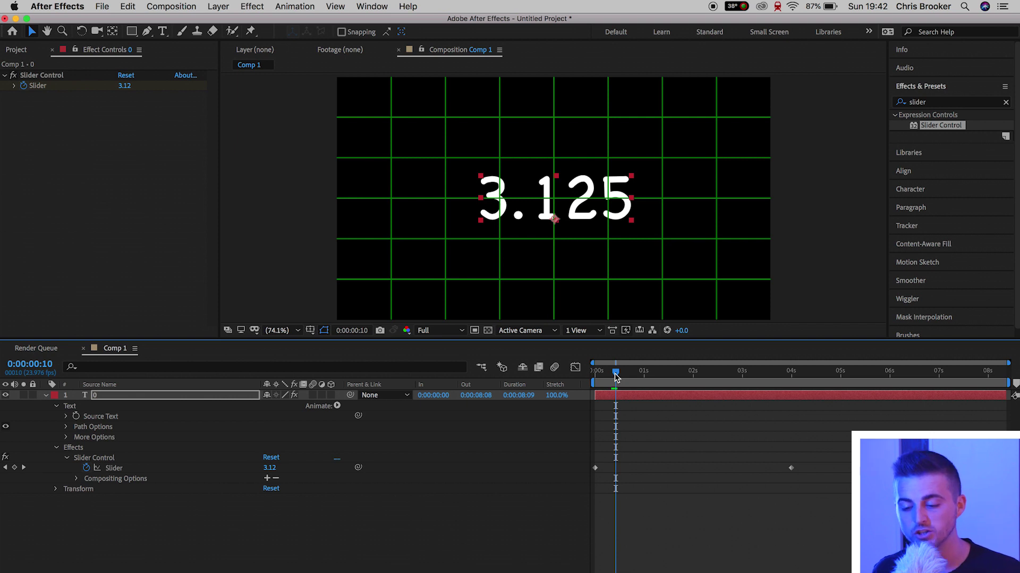
pyautogui.click(100, 418)
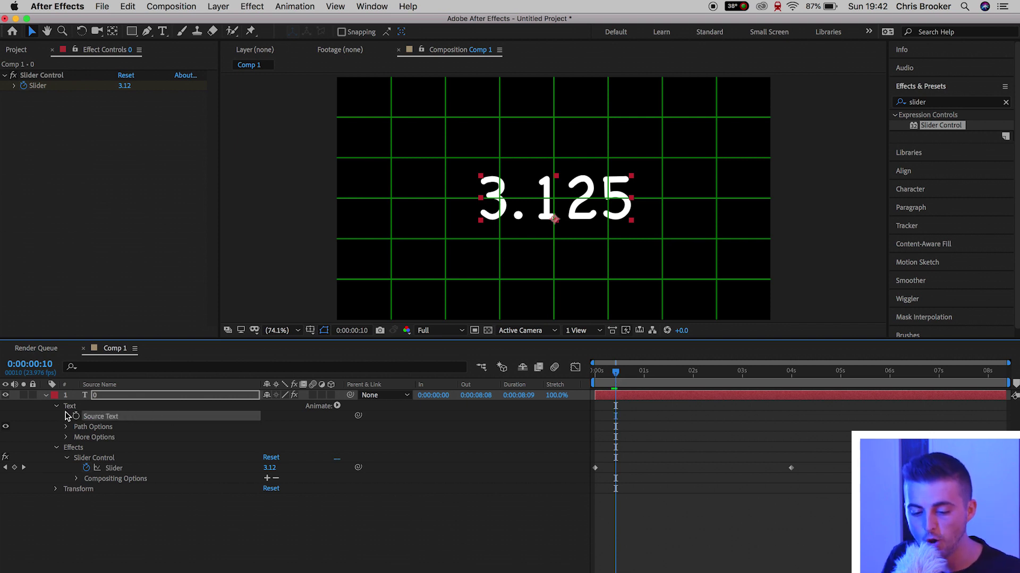
# Insert Math.round( before the Slider reference in the Source Text expression, dropping the auto-added ')'.
pyautogui.keyDown('alt'); pyautogui.click(76, 417); pyautogui.keyUp('alt')
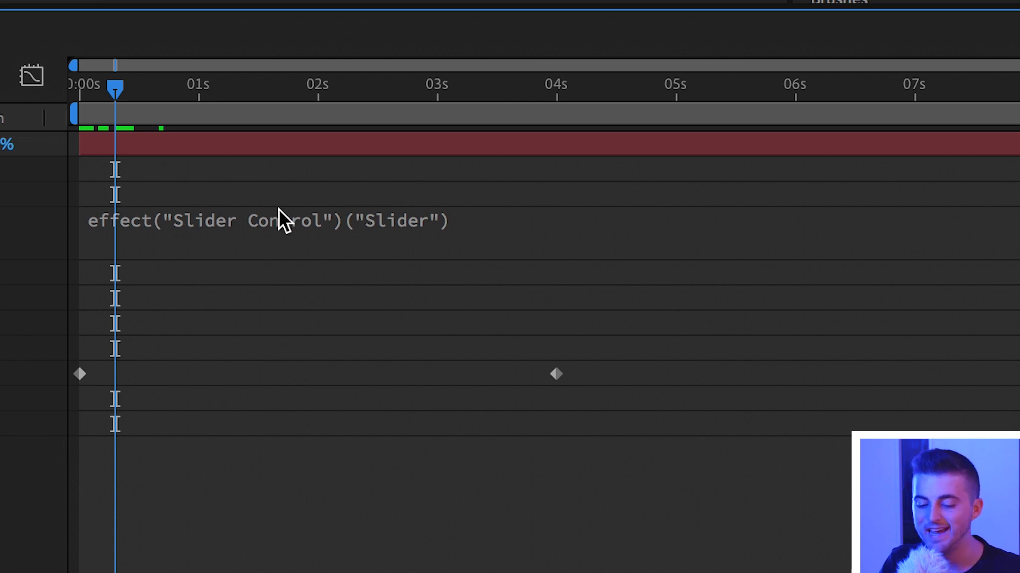
pyautogui.click(192, 241)
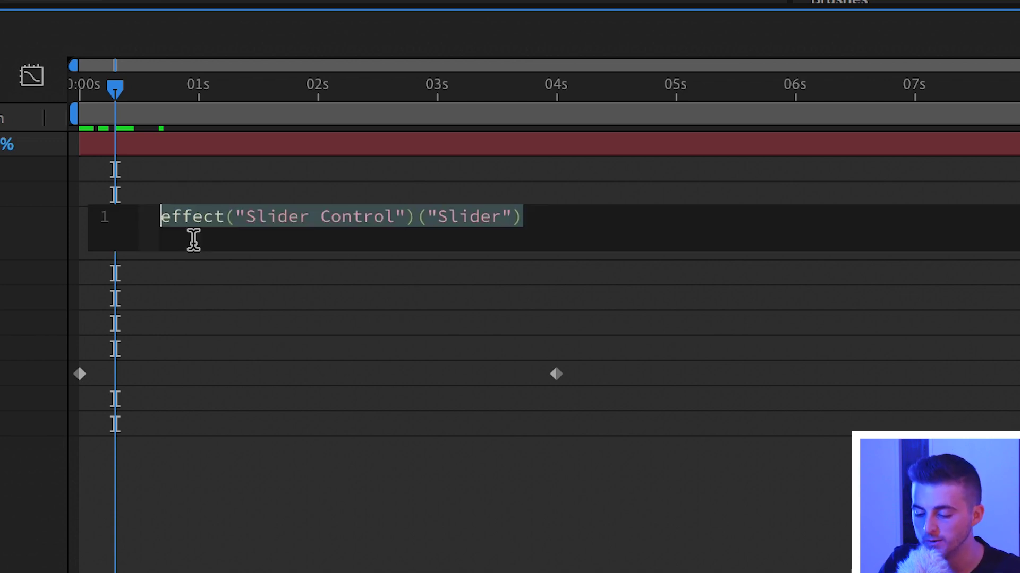
pyautogui.click(159, 218)
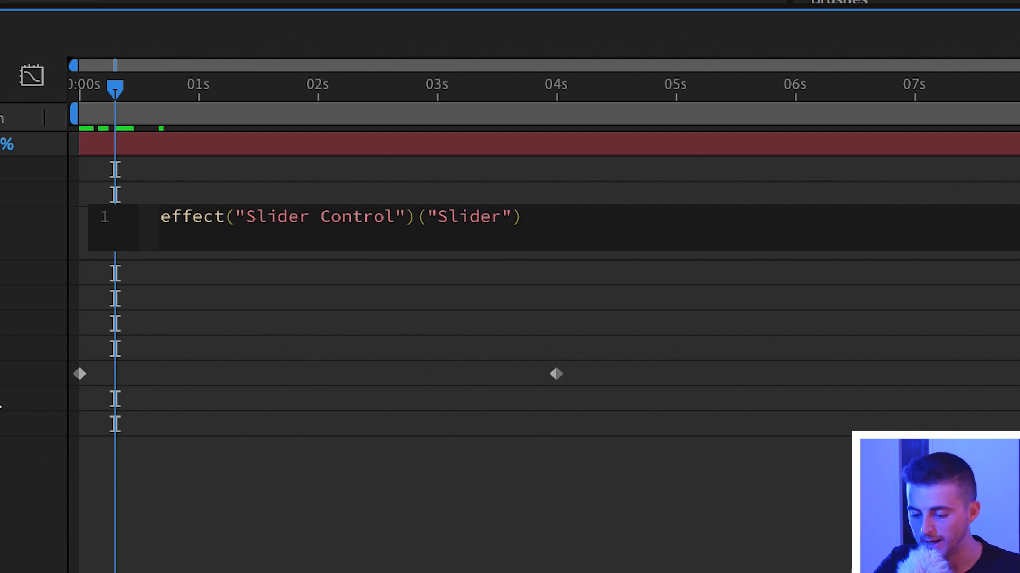
pyautogui.write('Math.rou')
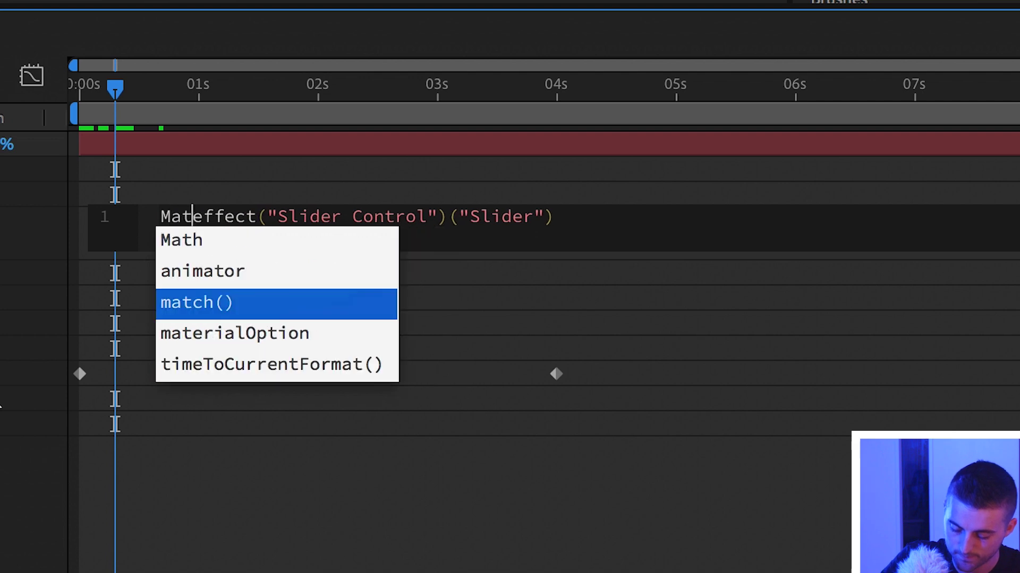
pyautogui.write('nd')
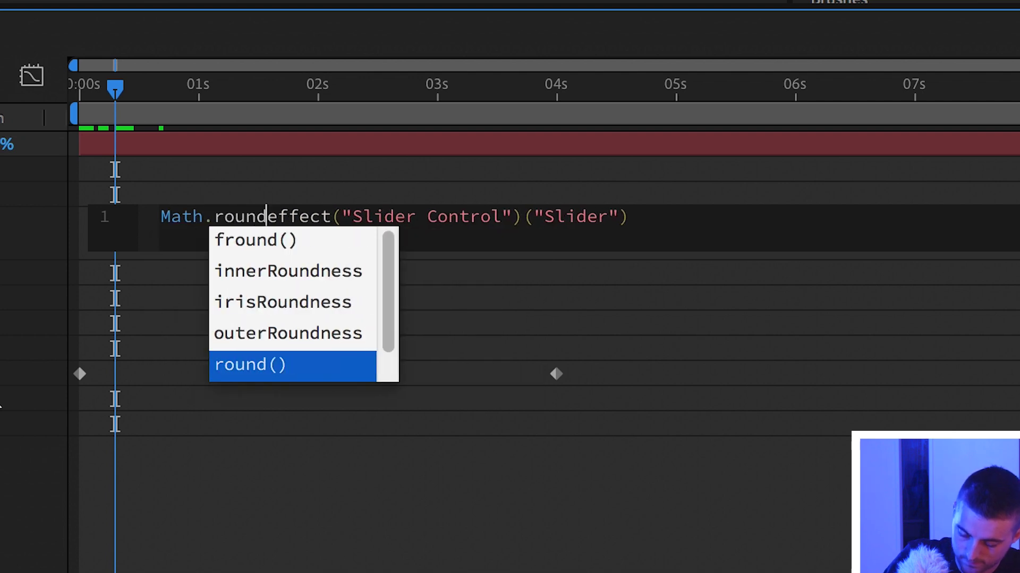
pyautogui.press('Return')
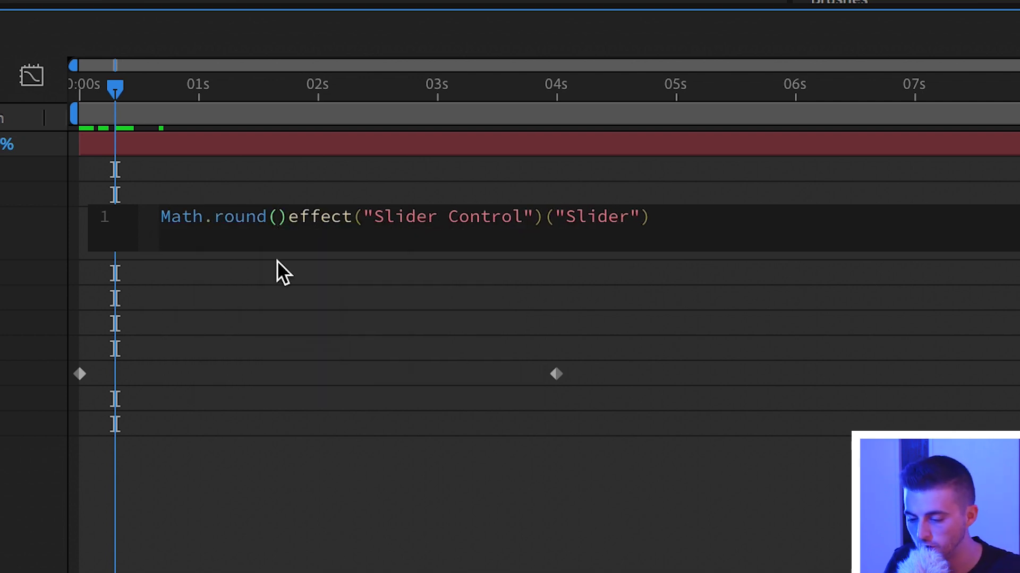
pyautogui.press('Right')
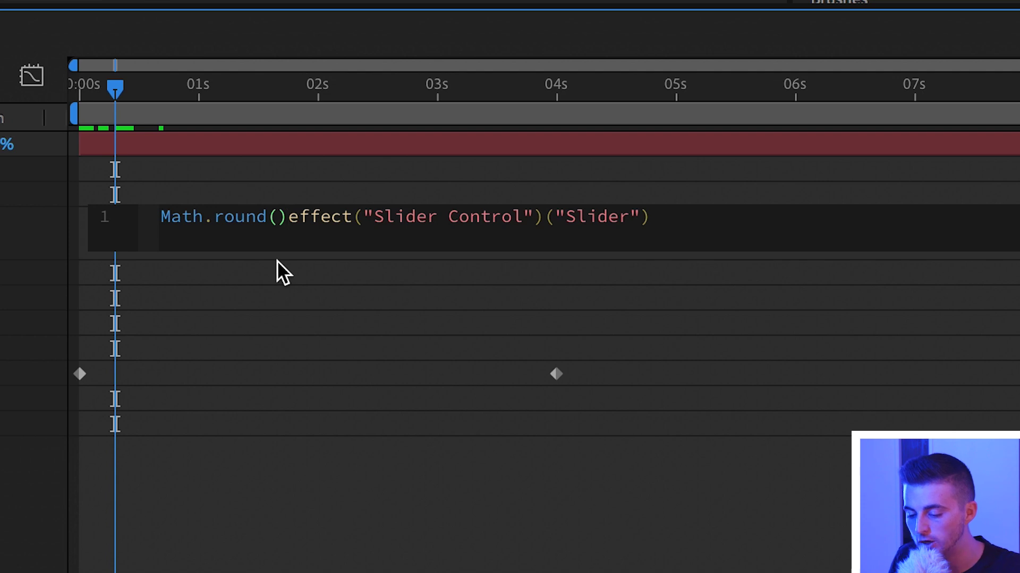
pyautogui.press('BackSpace')
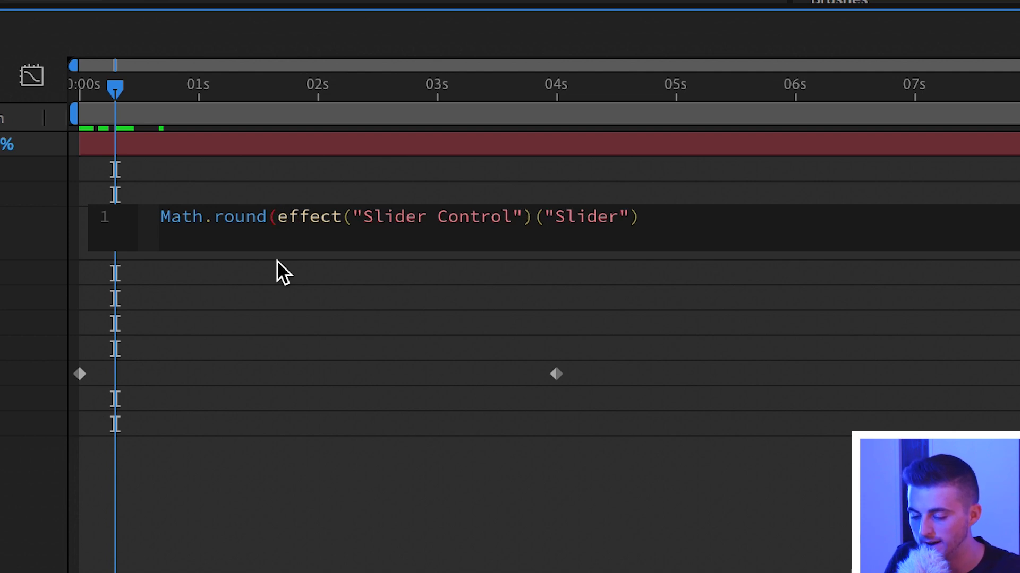
pyautogui.click(678, 223)
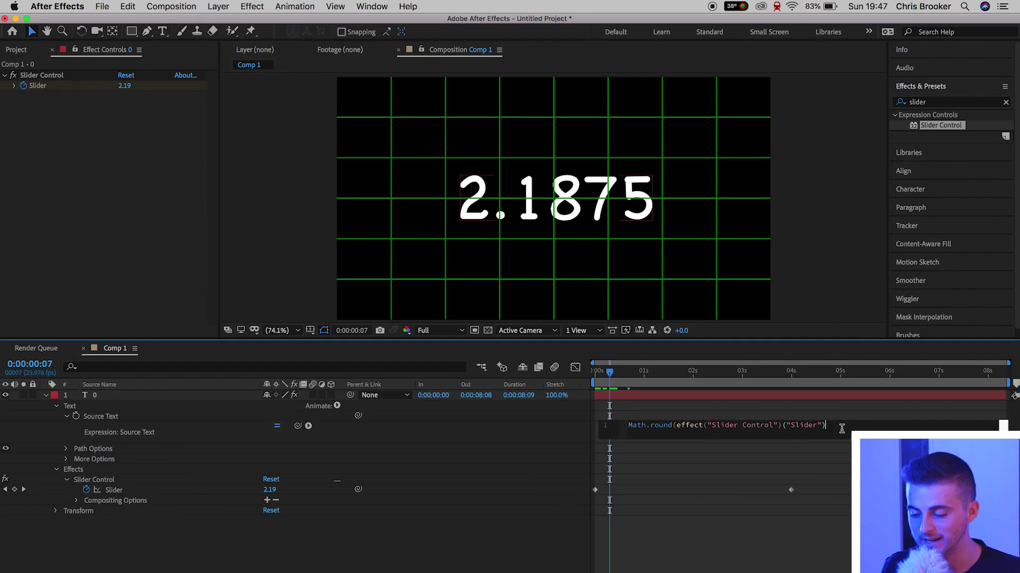
# Close the expression with ')', commit it, and preview the whole-number count from frame 0.
pyautogui.write(')')
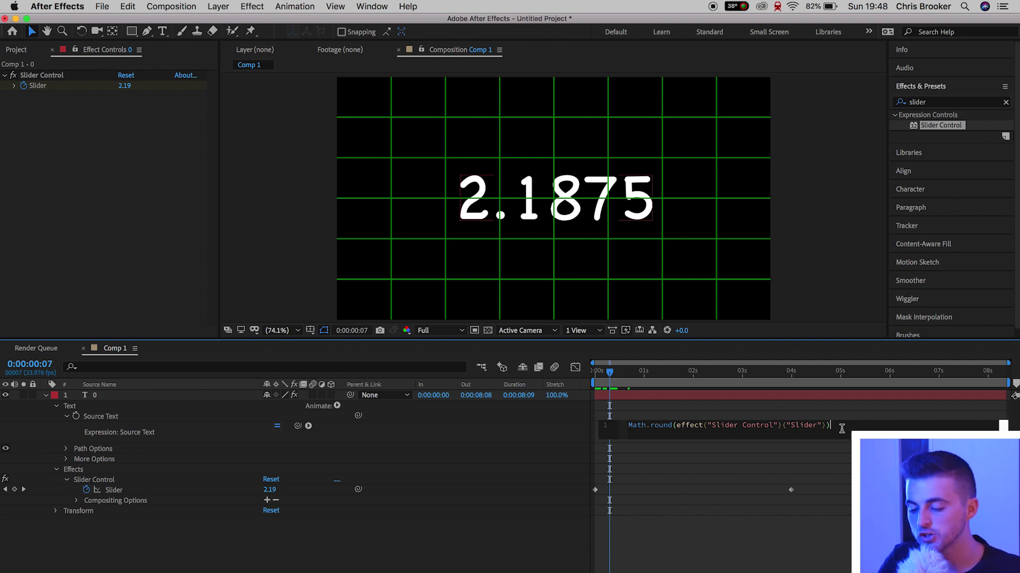
pyautogui.click(742, 462)
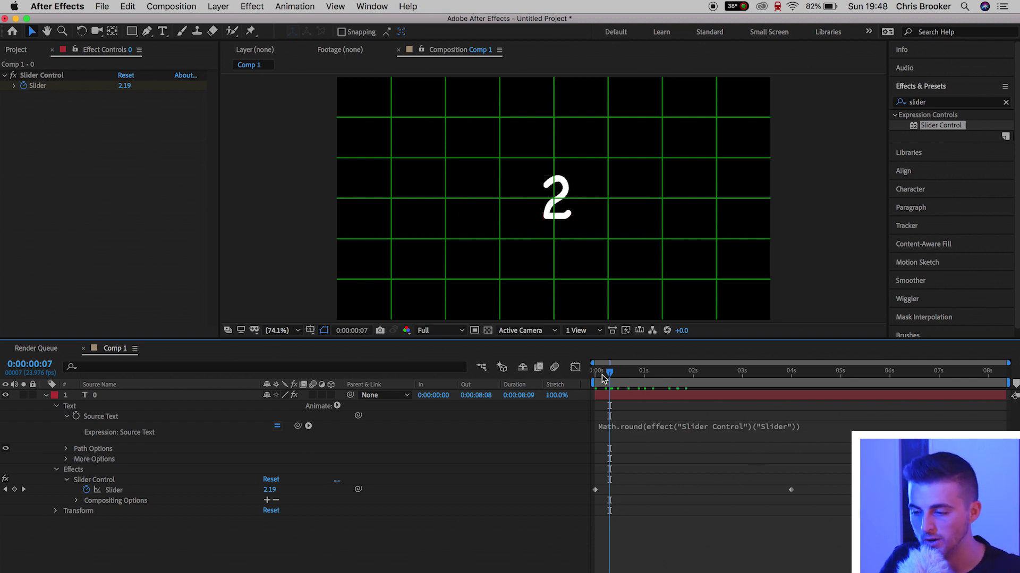
pyautogui.moveTo(605, 374); pyautogui.dragTo(568, 381)
pyautogui.press('space')
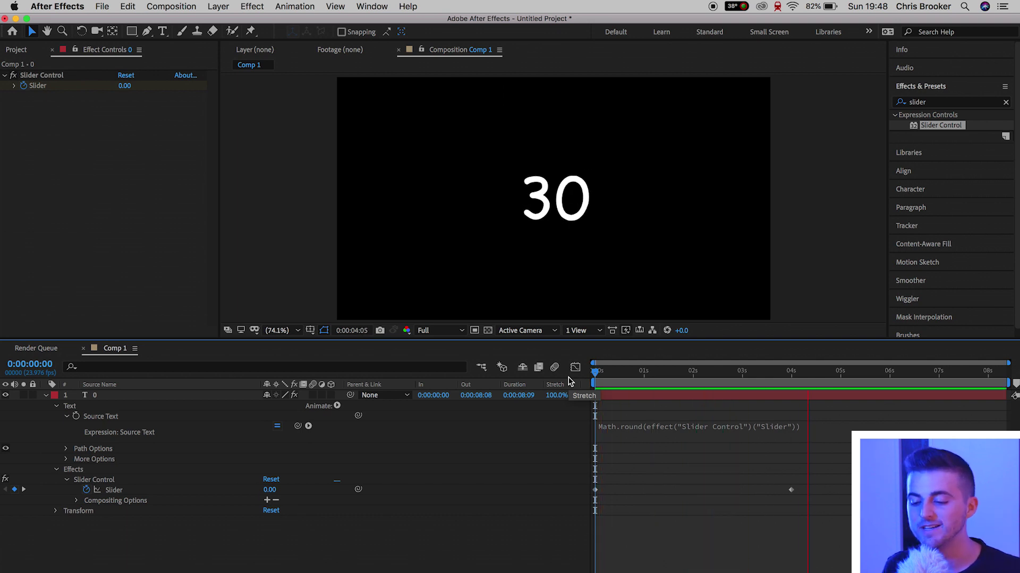
pyautogui.moveTo(774, 371); pyautogui.dragTo(534, 395)
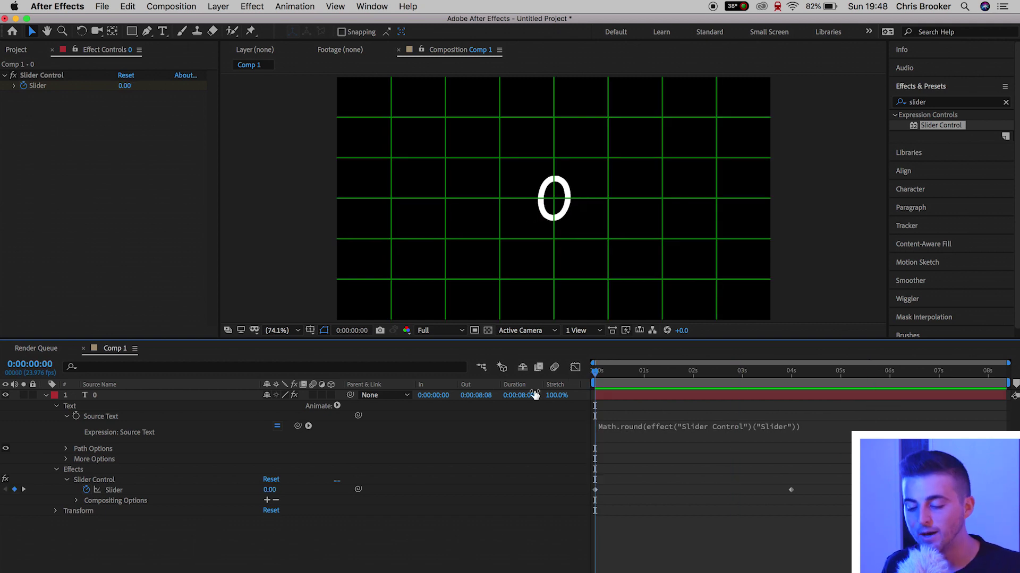
# Hide the proportional grid and swap the Slider keyframes so the number counts down from 30 to 0.
pyautogui.click(310, 330)
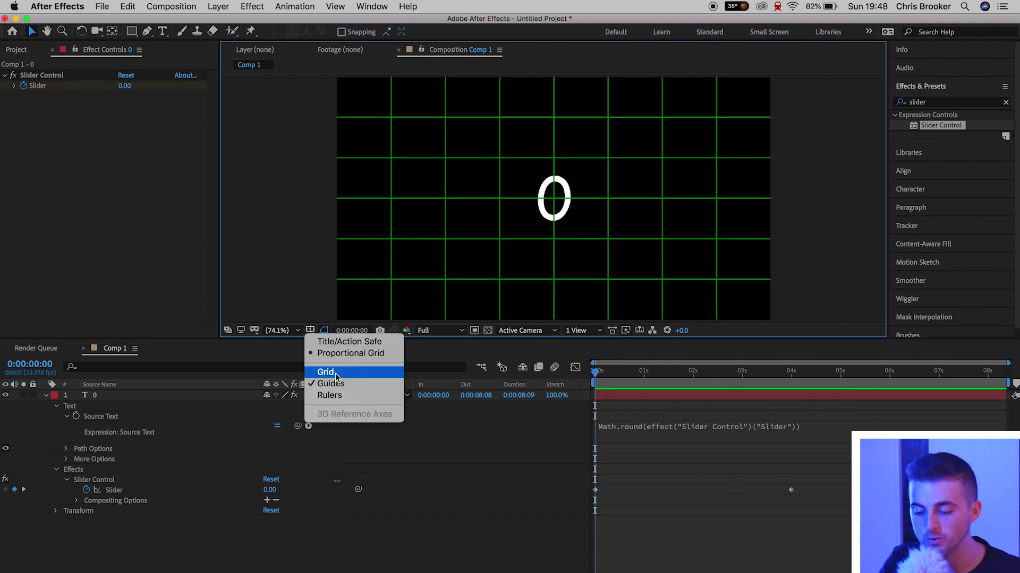
pyautogui.click(343, 355)
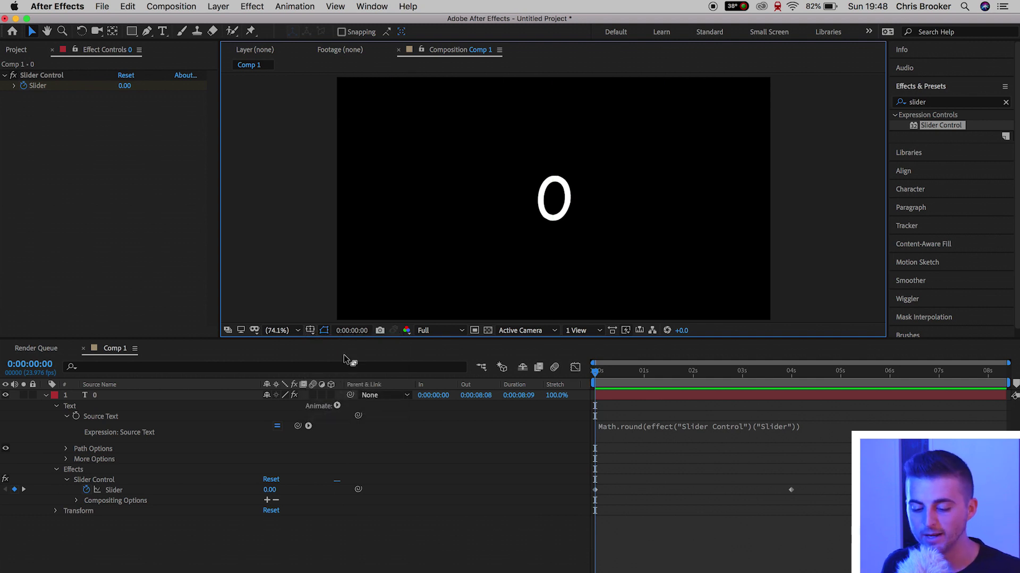
pyautogui.click(595, 490)
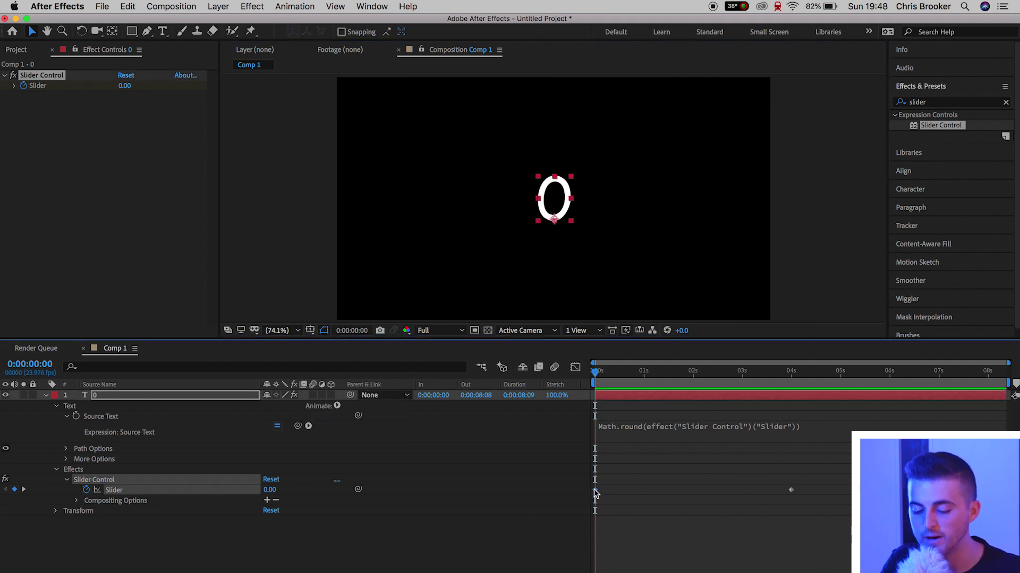
pyautogui.click(791, 372)
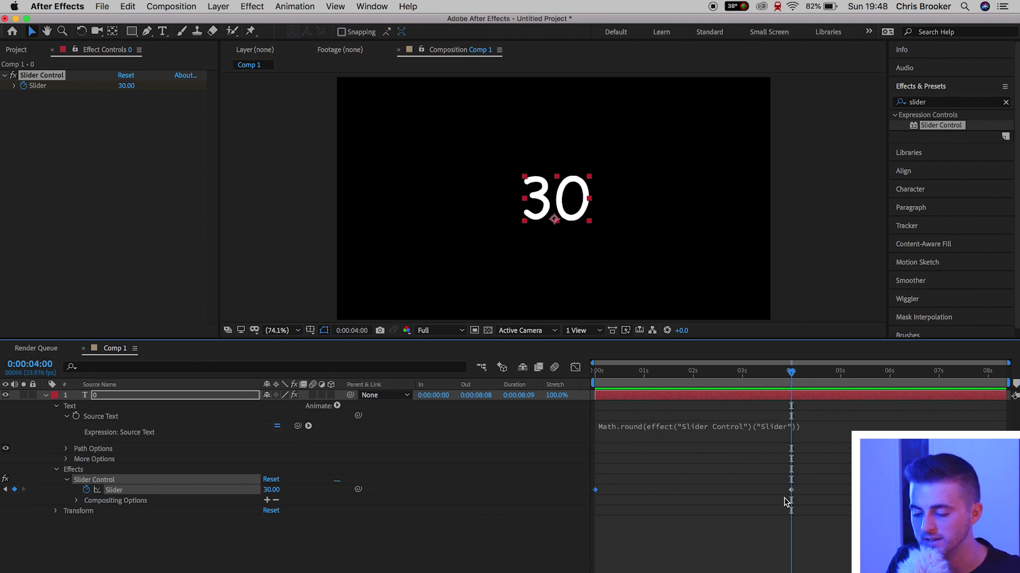
pyautogui.moveTo(791, 490); pyautogui.dragTo(765, 490)
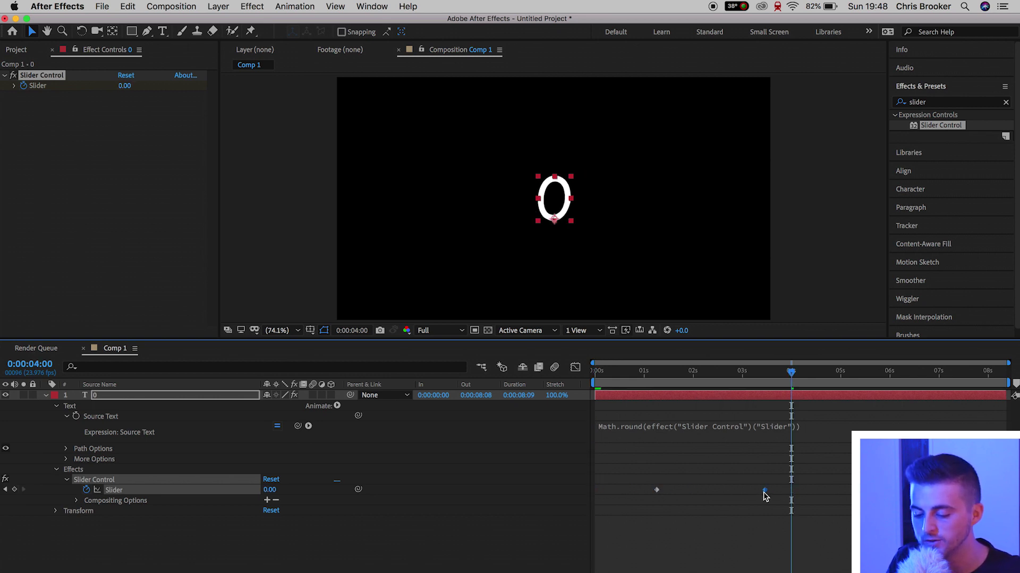
pyautogui.moveTo(655, 491); pyautogui.dragTo(617, 491)
pyautogui.press('space')
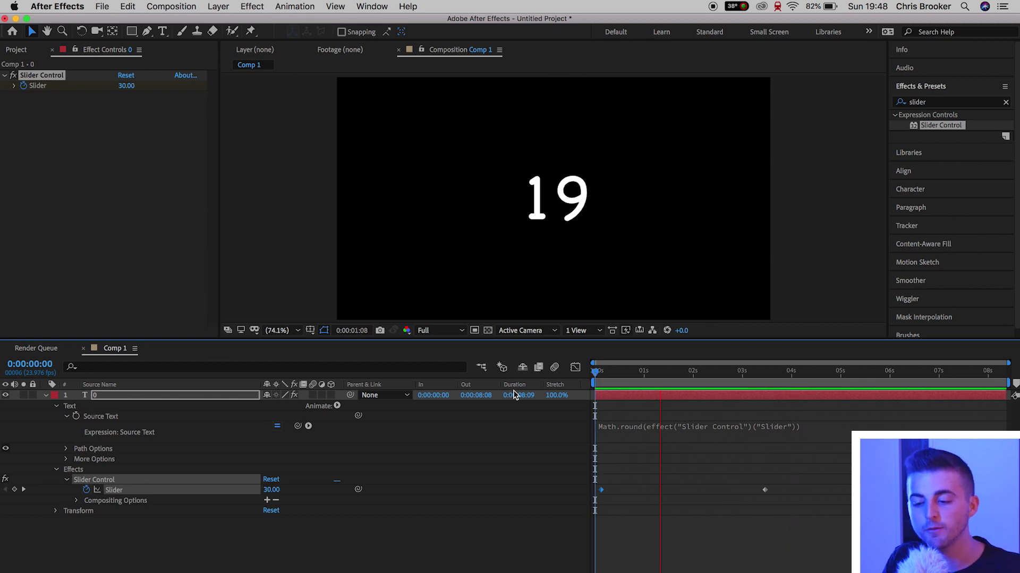
pyautogui.press('space')
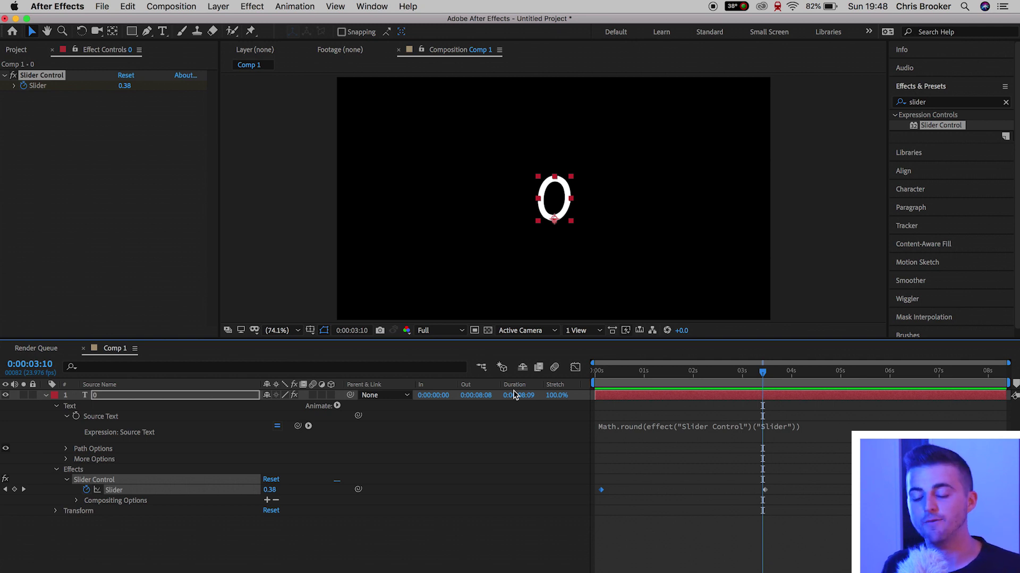
# Move the Slider's 0 keyframe to the 5-second mark.
pyautogui.click(596, 372)
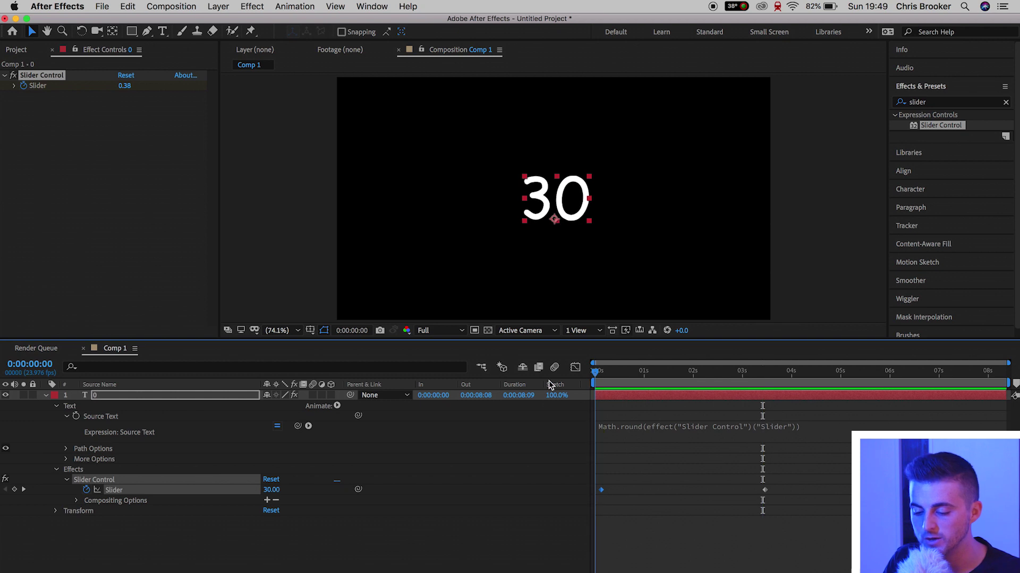
pyautogui.click(597, 490)
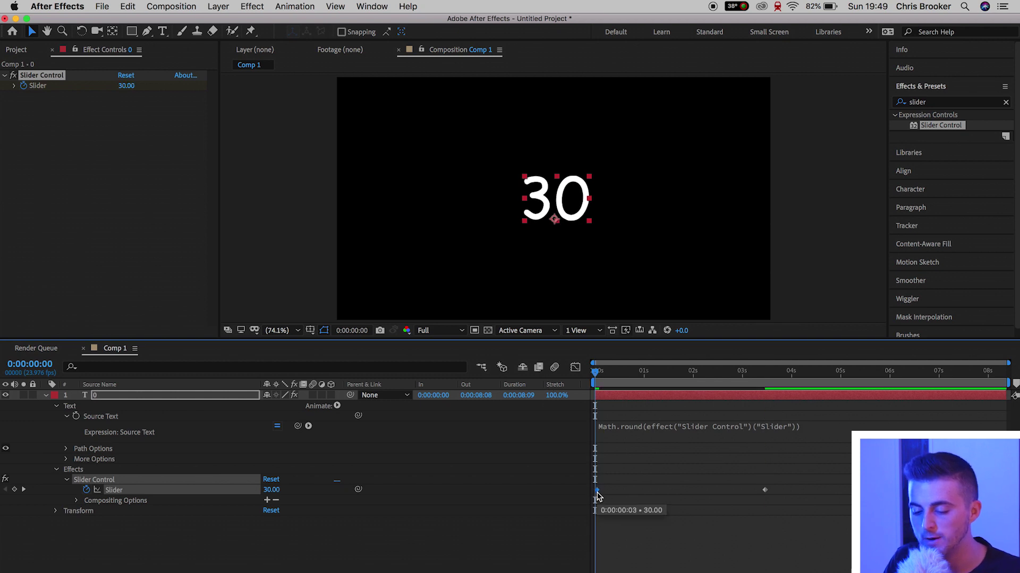
pyautogui.moveTo(784, 371); pyautogui.dragTo(840, 385)
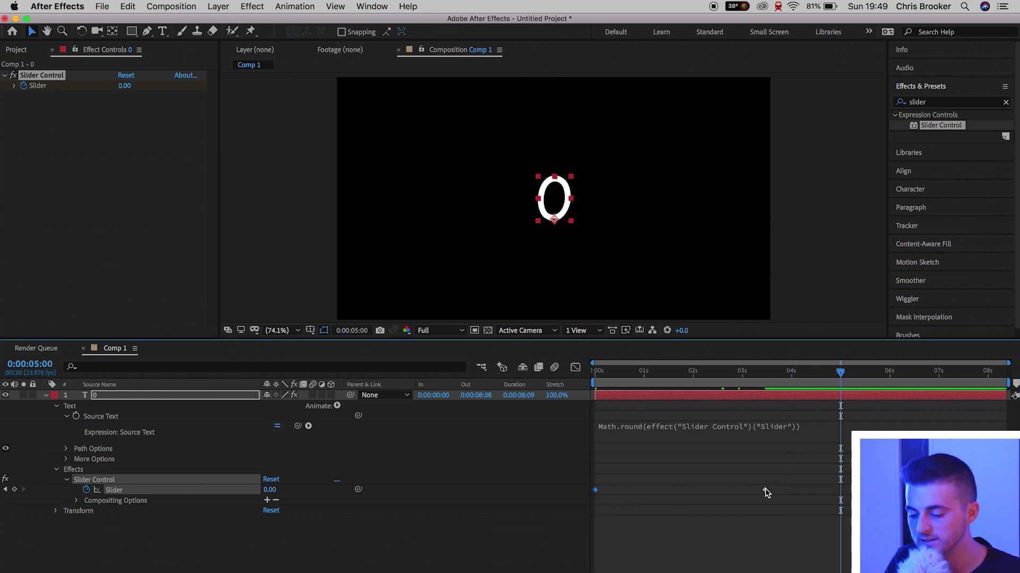
pyautogui.moveTo(766, 490); pyautogui.dragTo(827, 506)
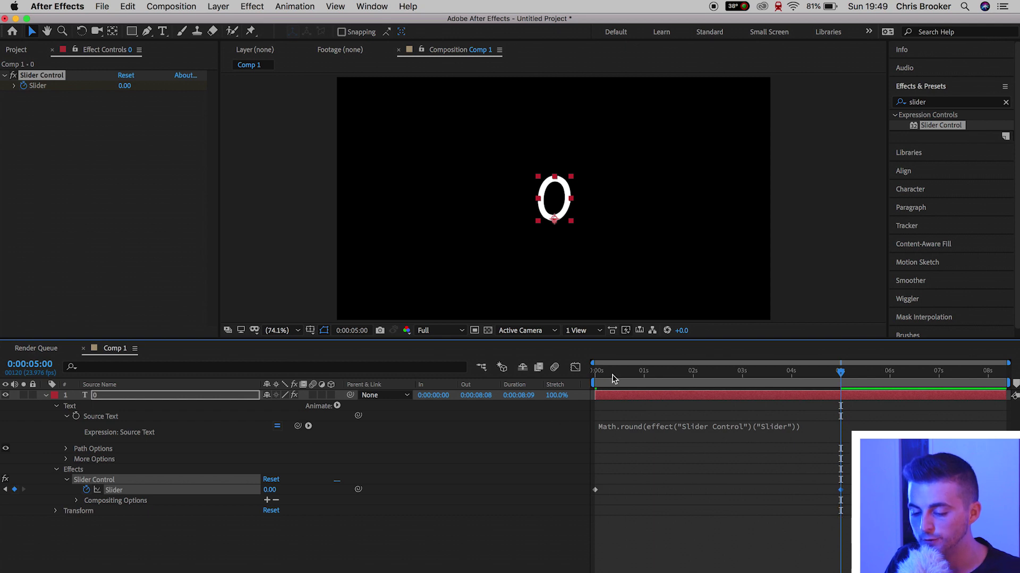
pyautogui.moveTo(613, 378); pyautogui.dragTo(595, 378)
# Set the starting Slider keyframe to 5 and preview the 5-to-0 countdown.
pyautogui.click(271, 490)
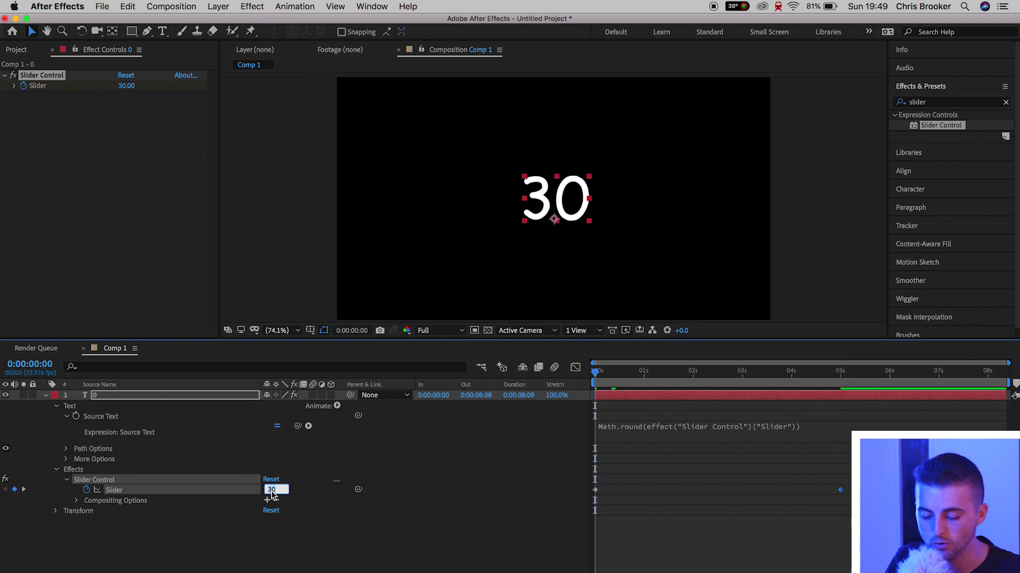
pyautogui.write('5')
pyautogui.click(534, 528)
pyautogui.press('space')
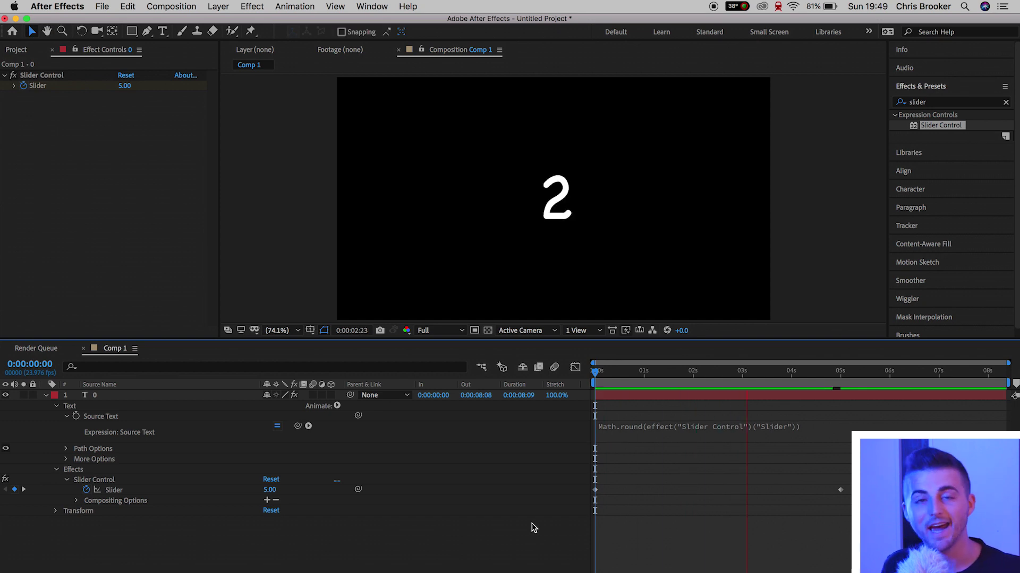
pyautogui.press('space')
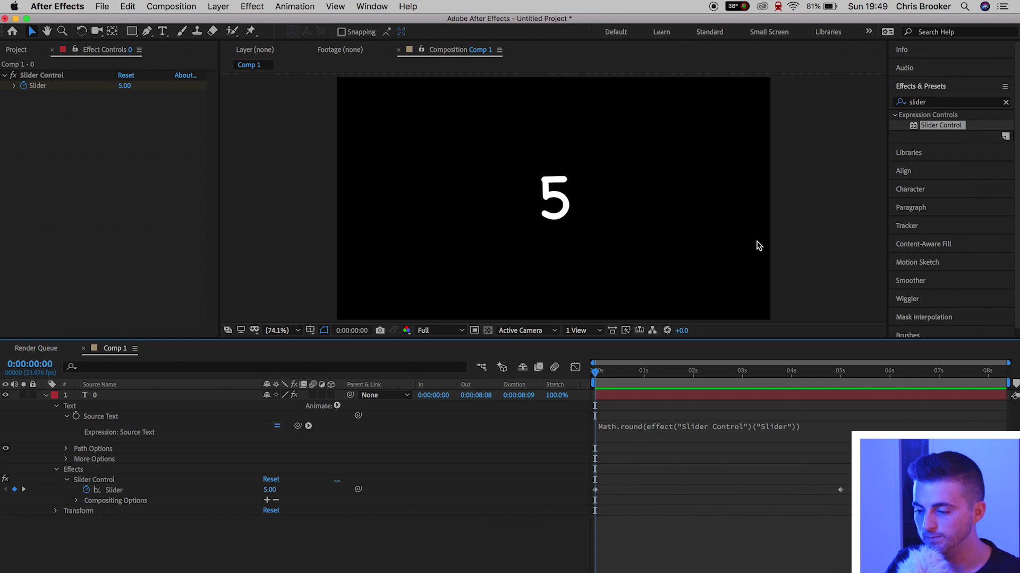
pyautogui.click(97, 398)
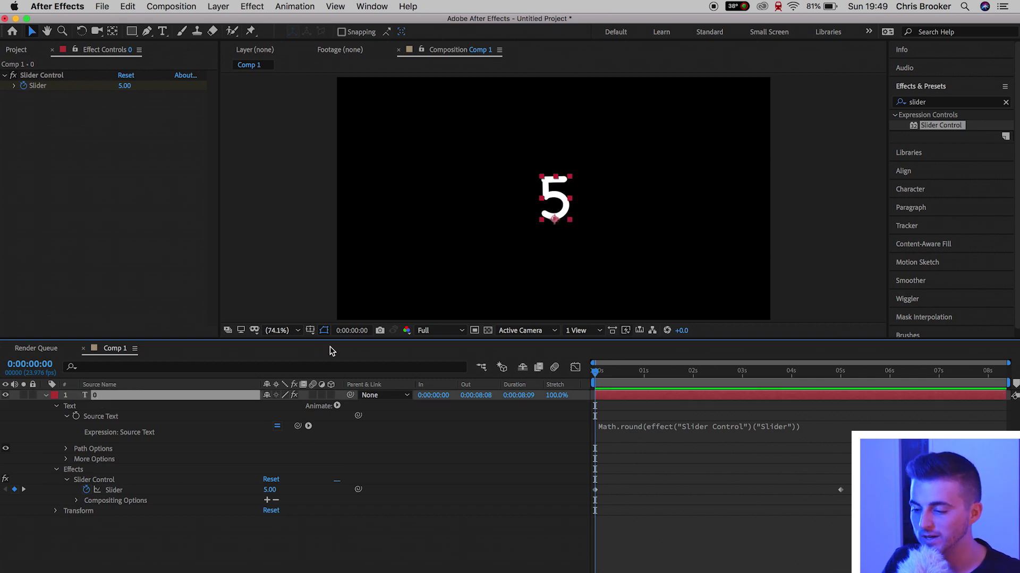
# Change the countdown text's font from Chalkboard SE to DCC - Cloud in the Character panel.
pyautogui.click(915, 191)
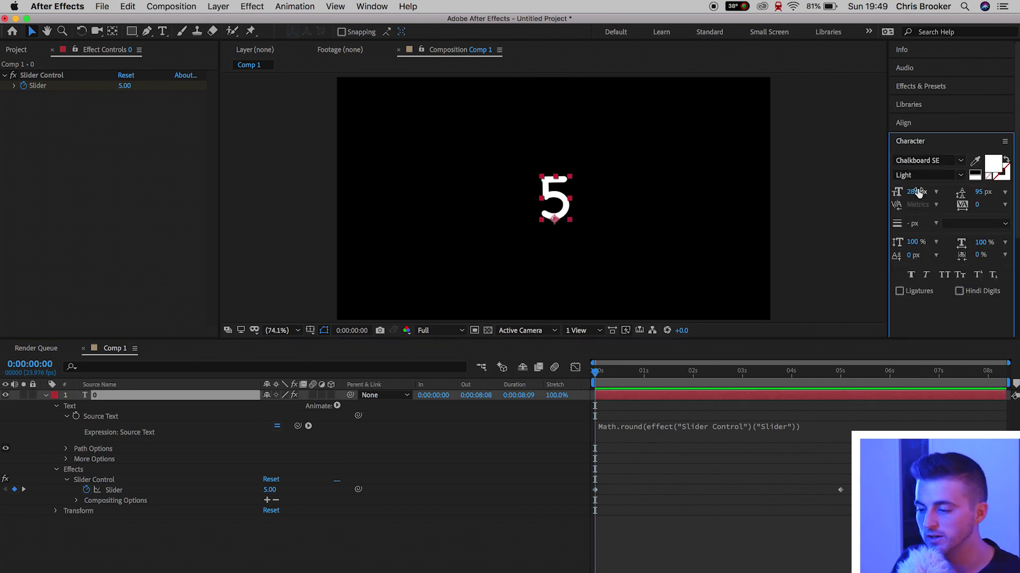
pyautogui.click(960, 162)
pyautogui.scroll(-4, 871, 264)
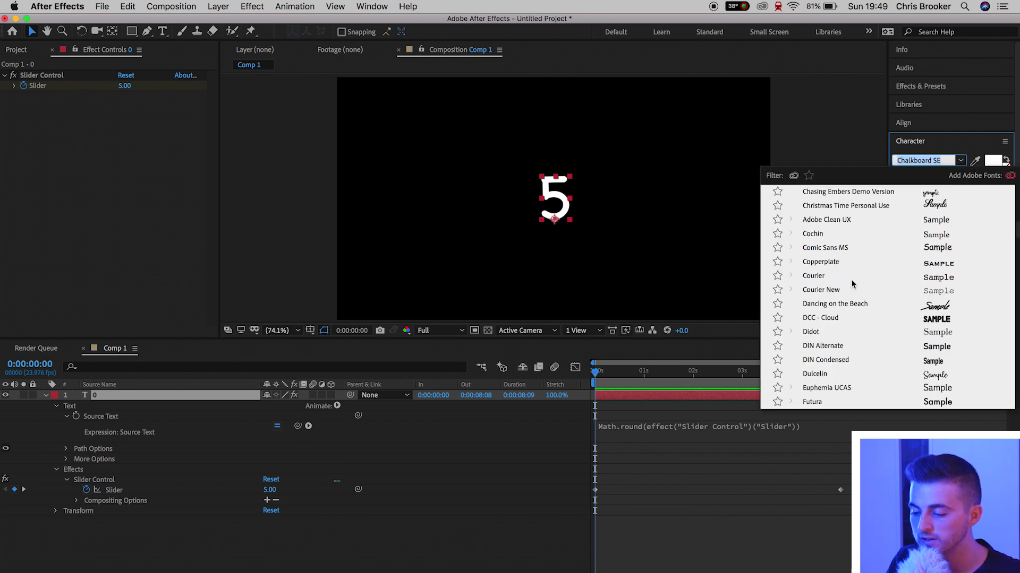
pyautogui.click(837, 292)
pyautogui.click(960, 161)
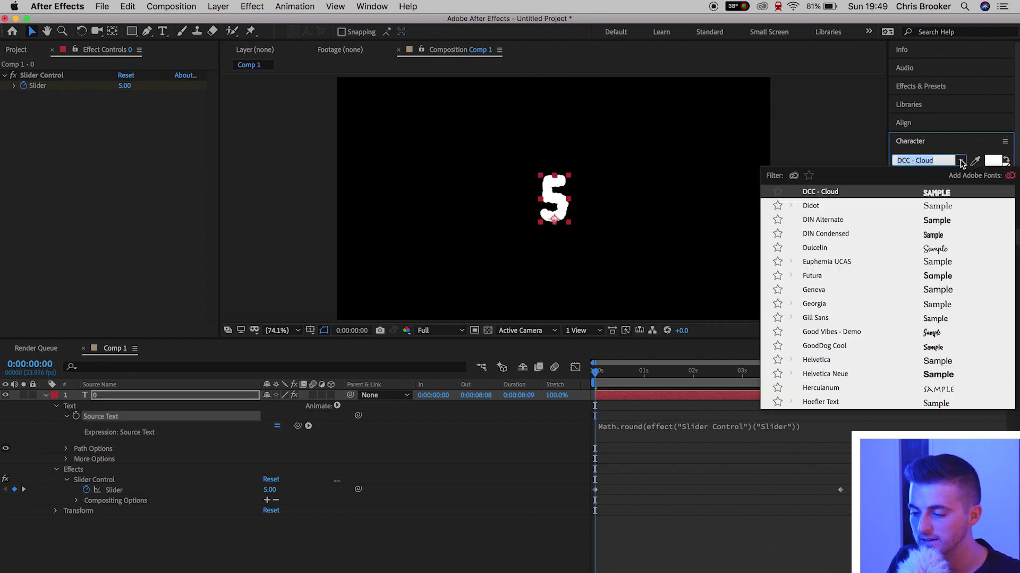